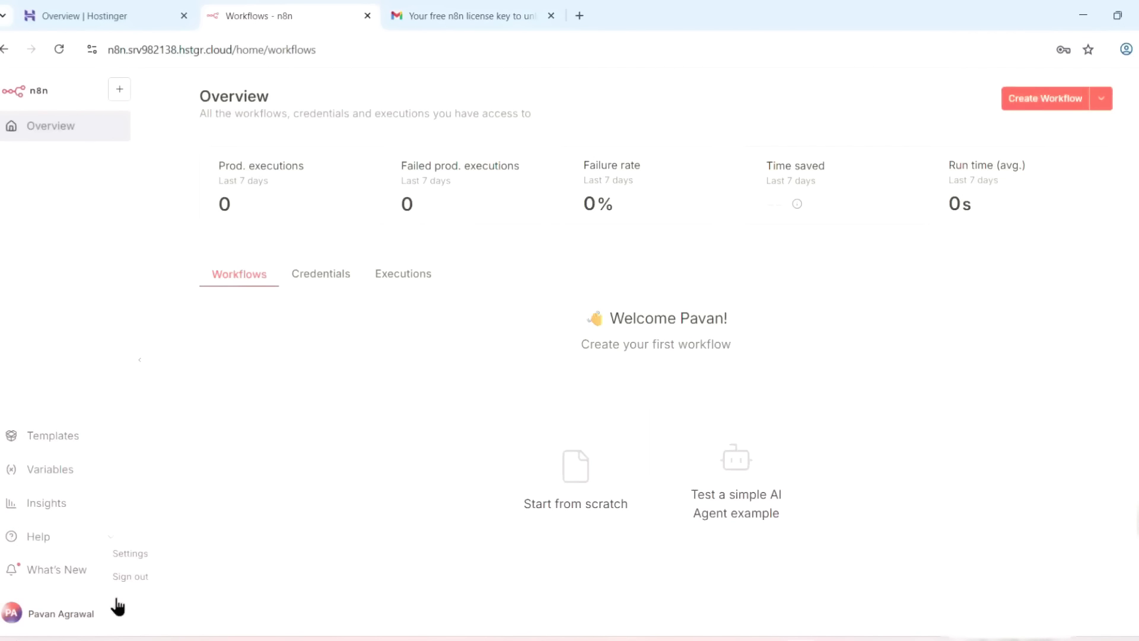
- Activate the n8n instance from its usage and plan settings by pasting the licence activation key
click(140, 556)
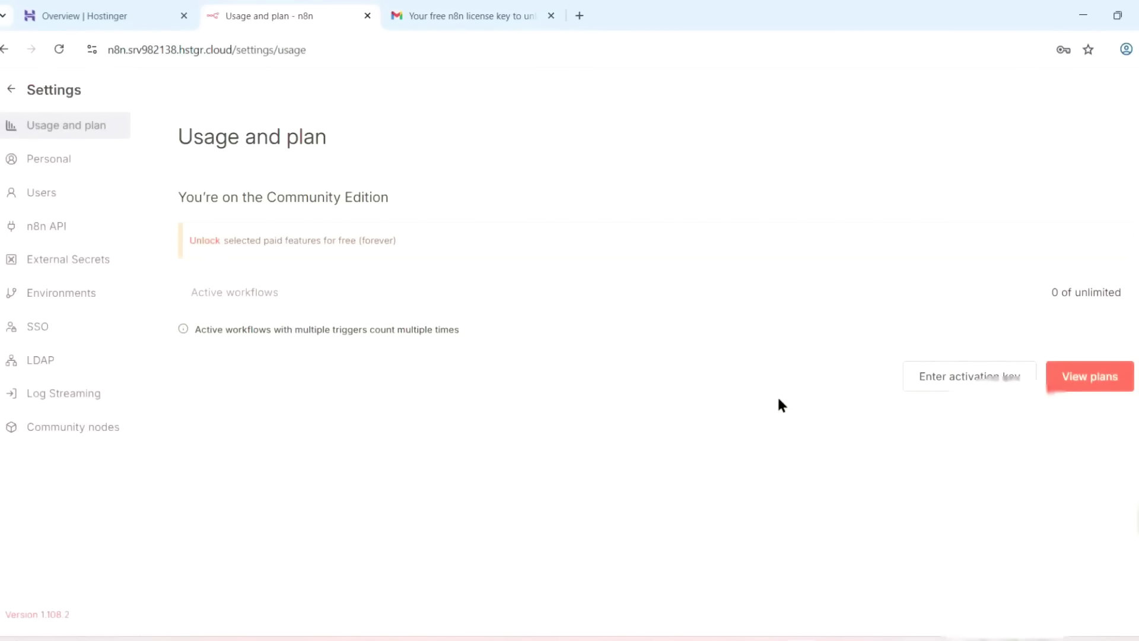
click(917, 384)
key(ctrl+v)
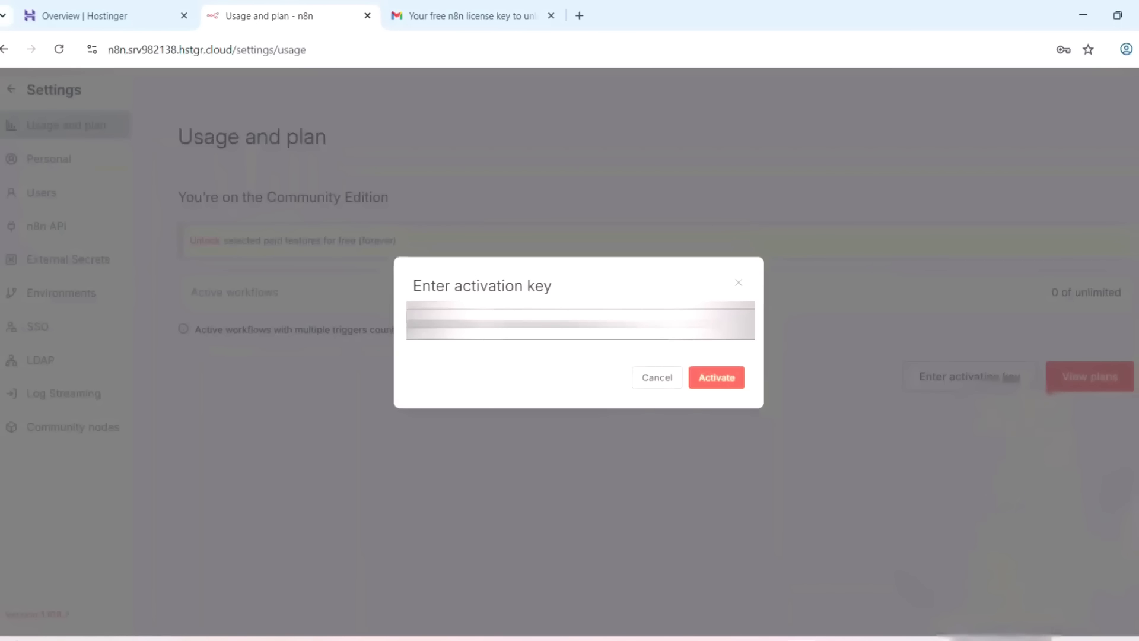
click(729, 383)
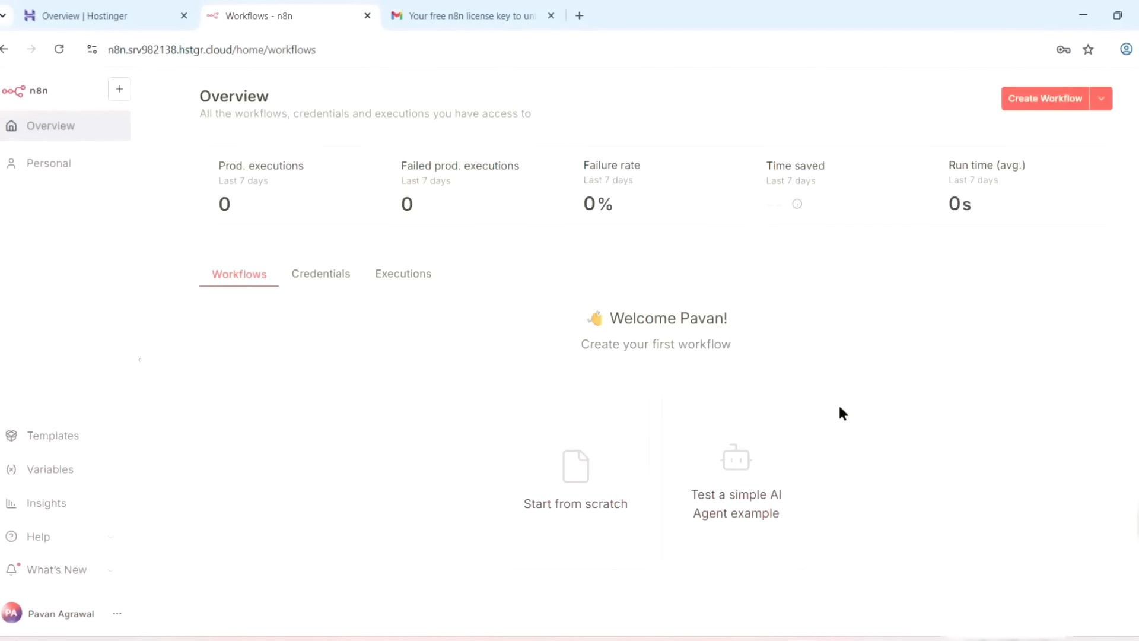
- Create a new workflow and choose Google Sheets as the app for its first step
click(1027, 111)
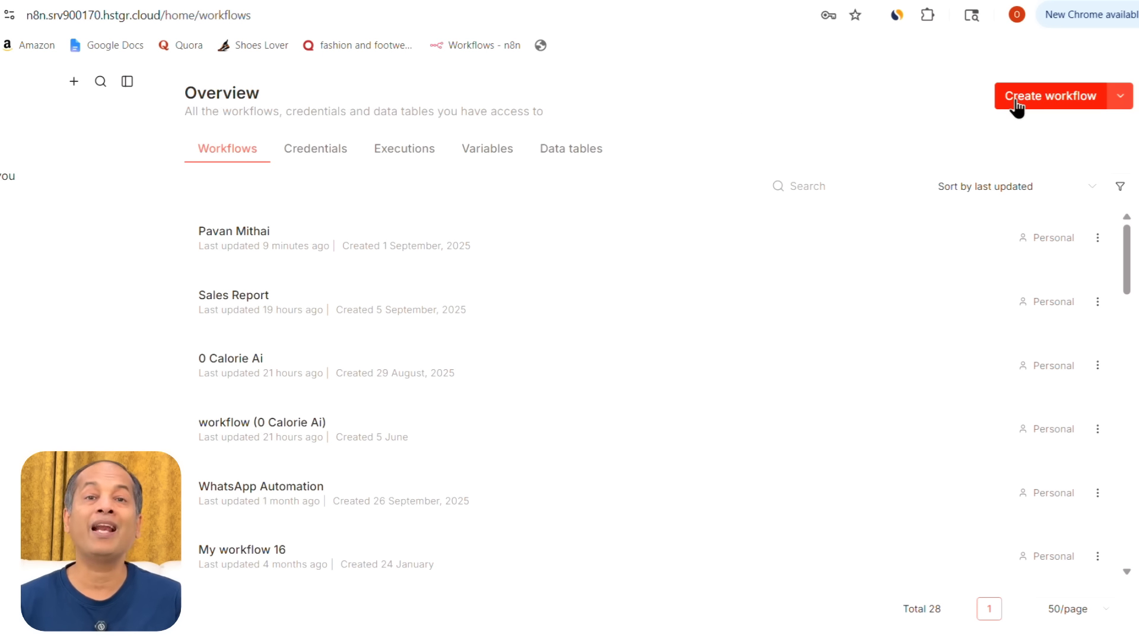
click(1016, 100)
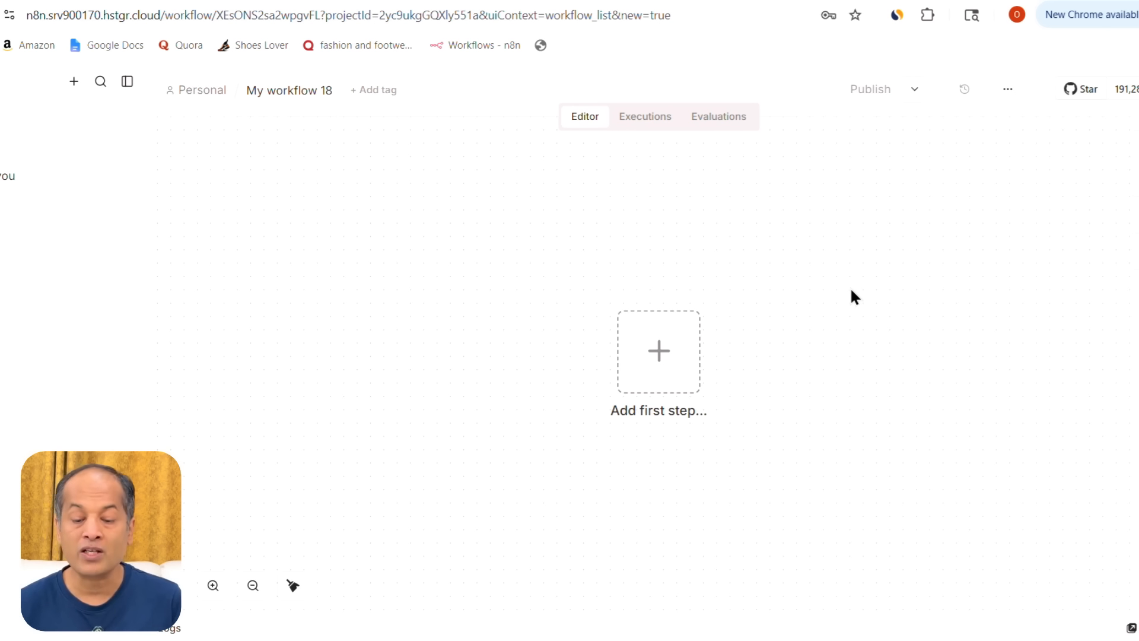
drag(626, 357, 242, 329)
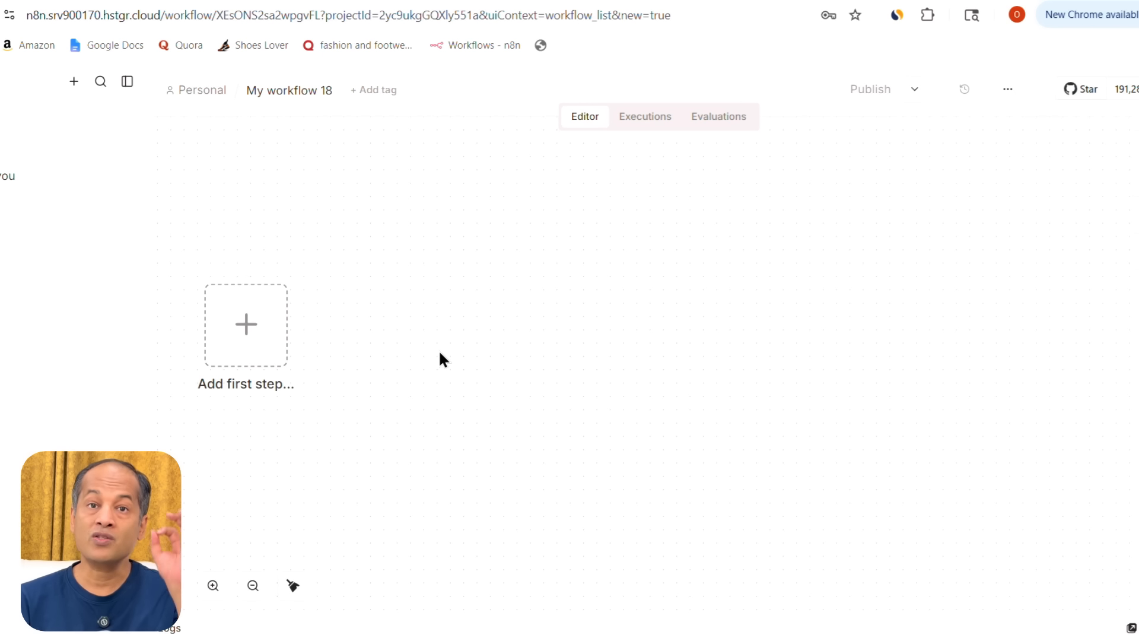
click(247, 332)
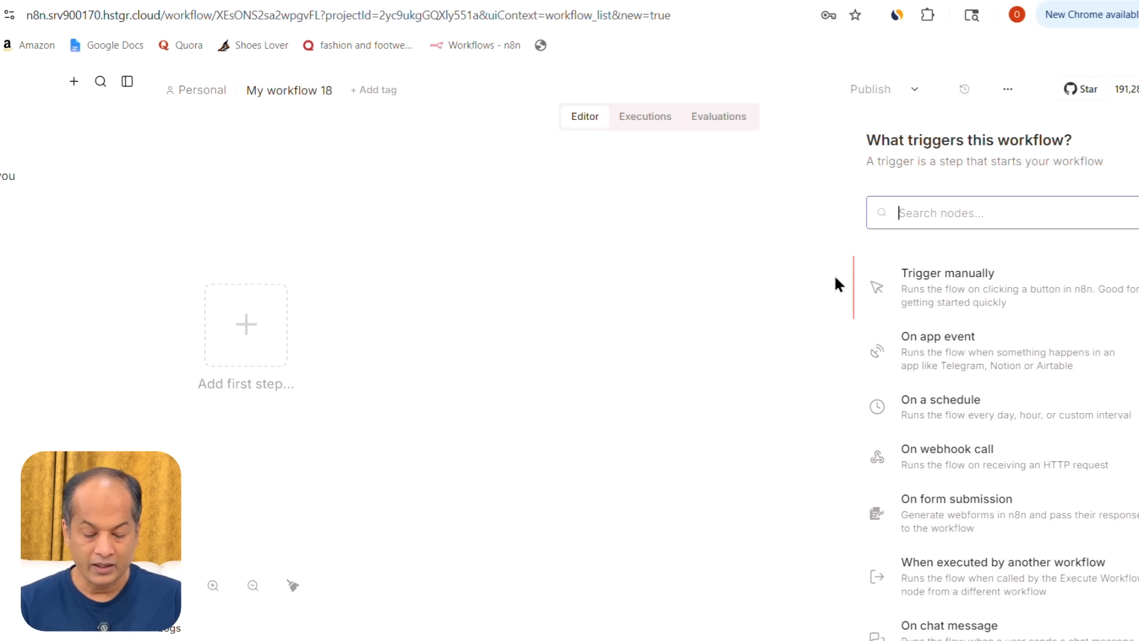
text(go)
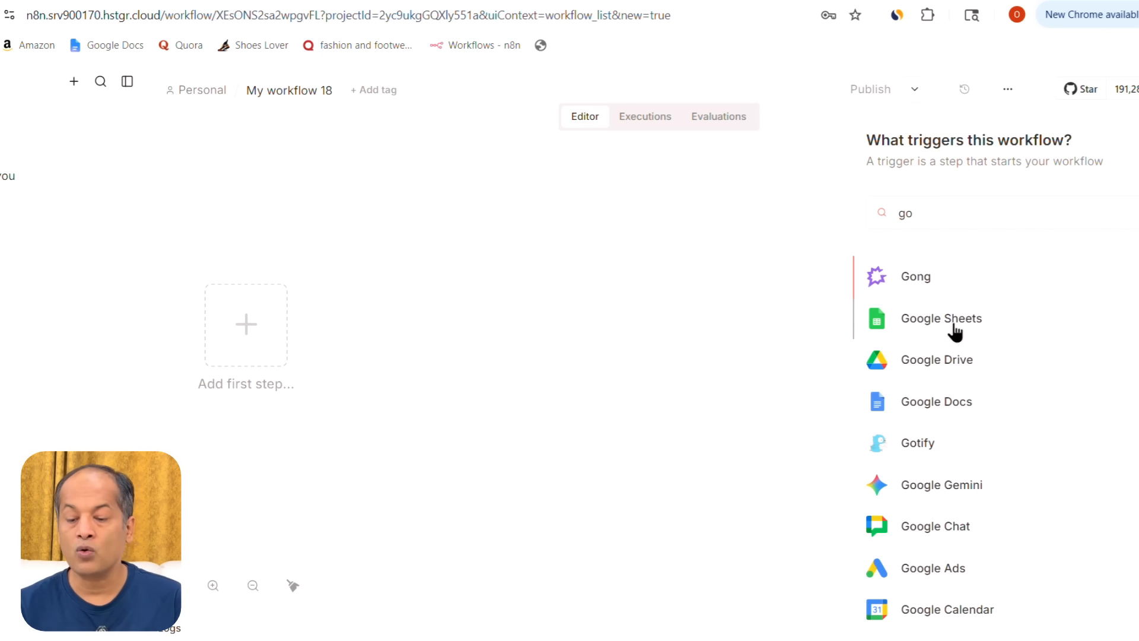
click(954, 320)
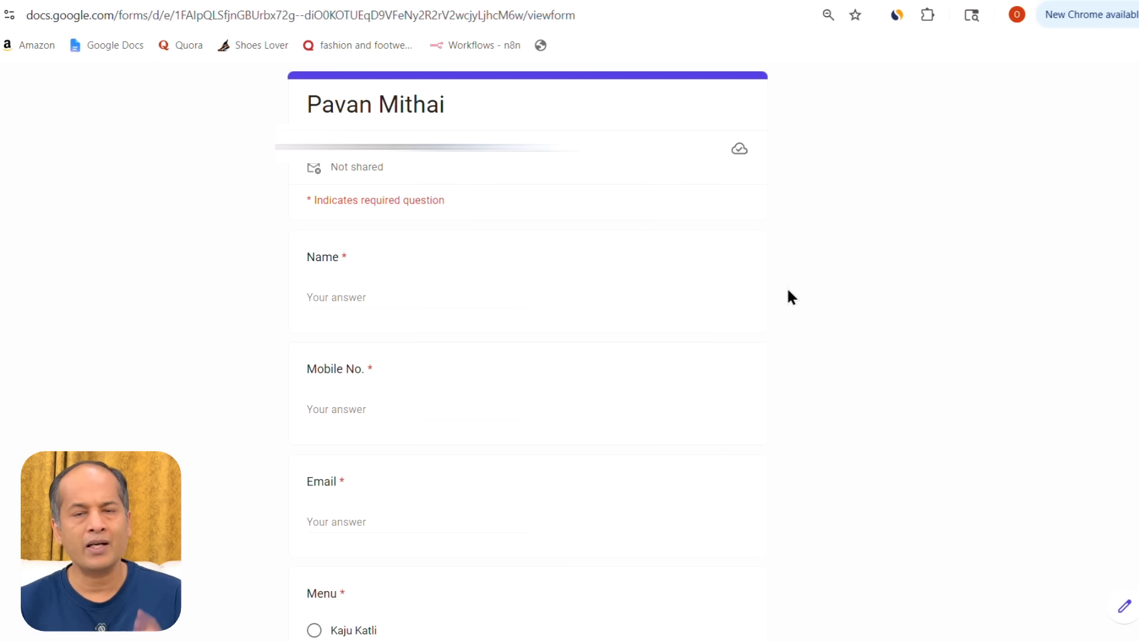
- In the Google Forms order form, enter the customer's name, mobile number and e-mail address
click(459, 295)
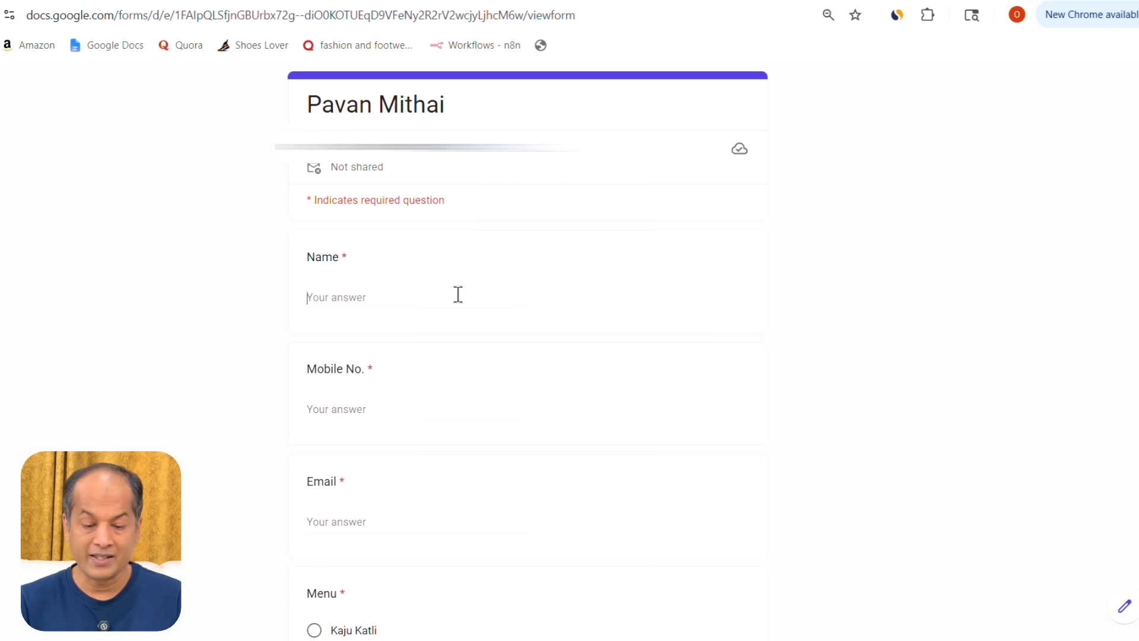
text(Sagar)
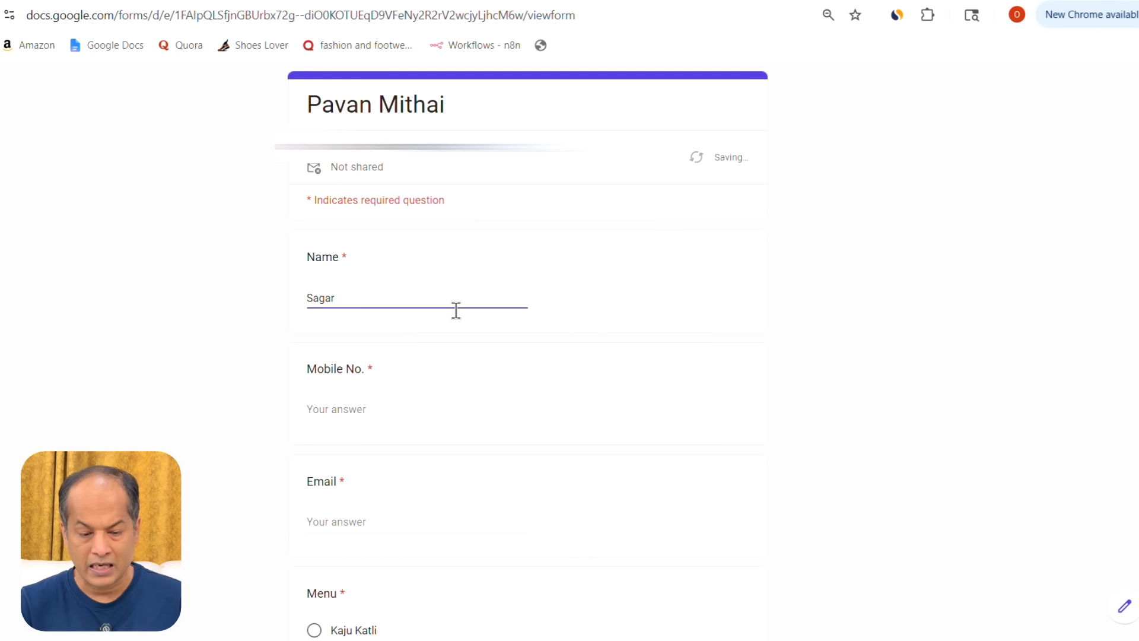
click(449, 410)
text(1111)
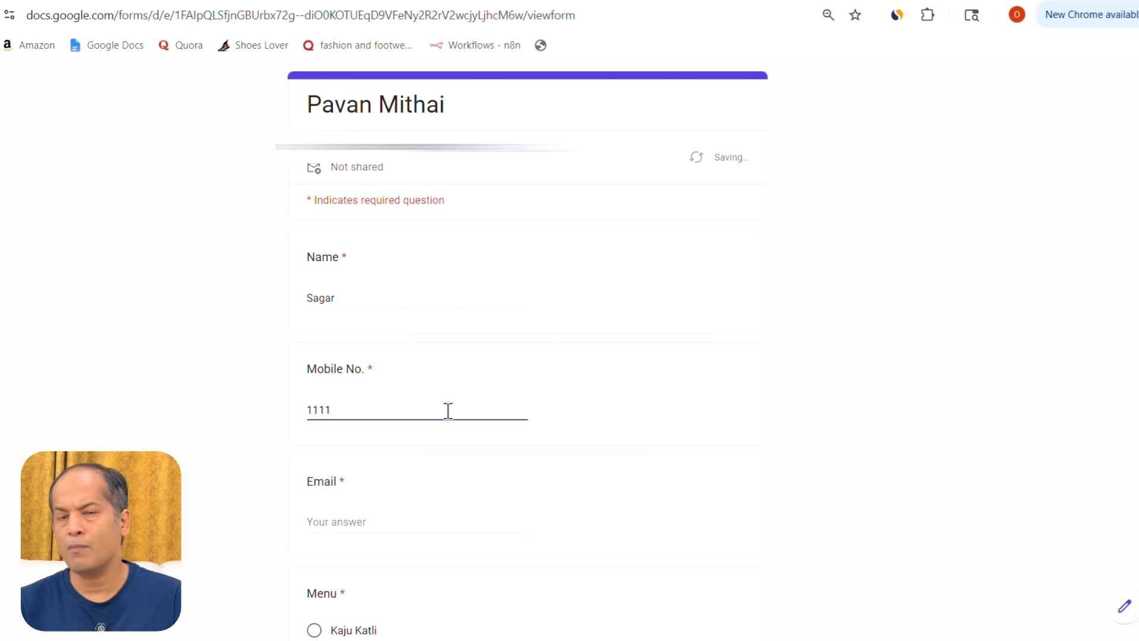
scroll(825, 457, down, 2)
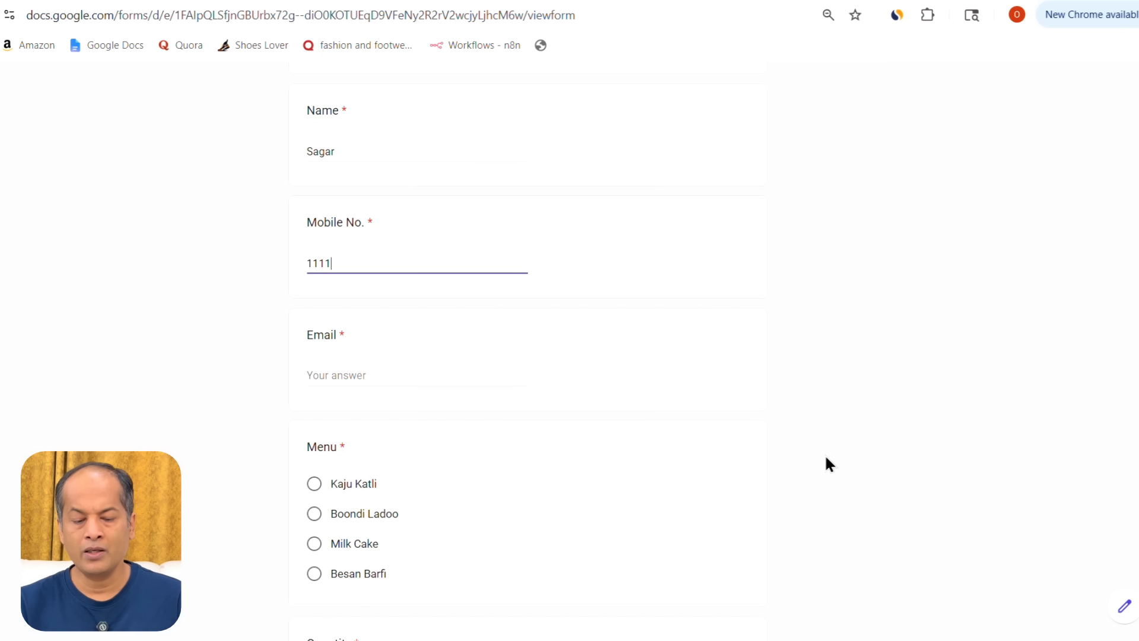
click(451, 378)
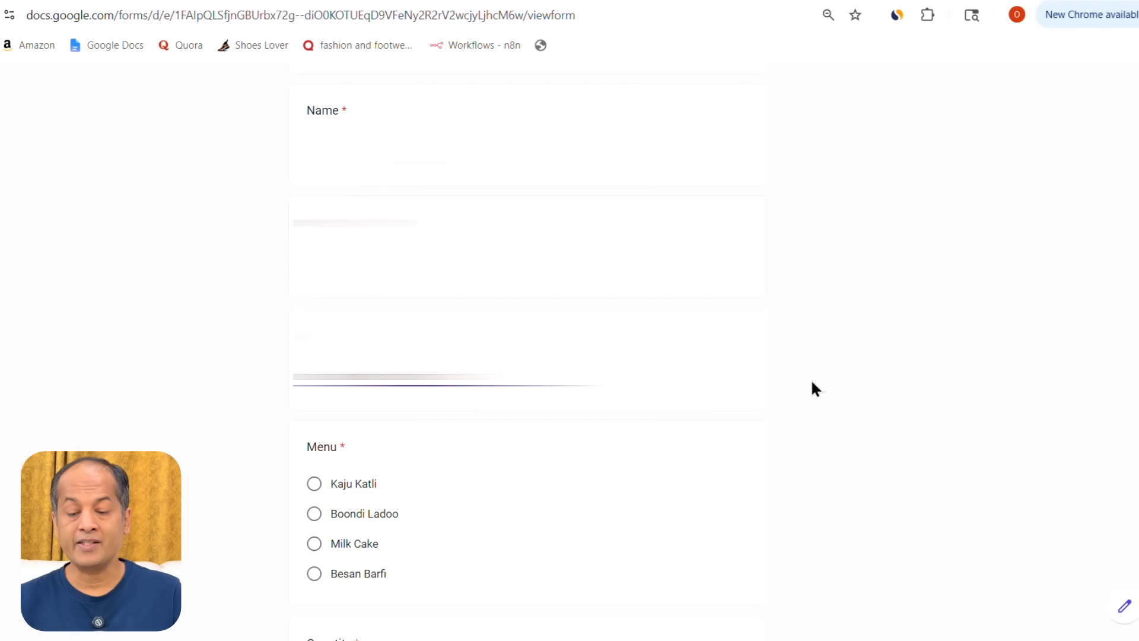
click(812, 381)
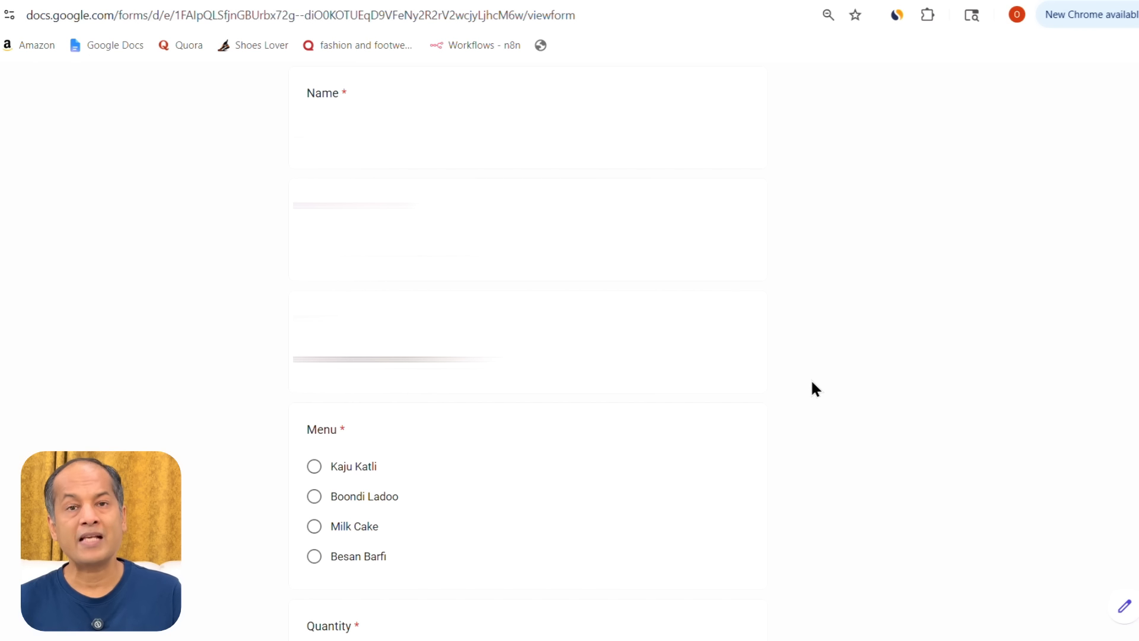
- Choose Kaju Katli as the menu item, set the quantity to 1 Kg and submit the order form
scroll(812, 386, down, 2)
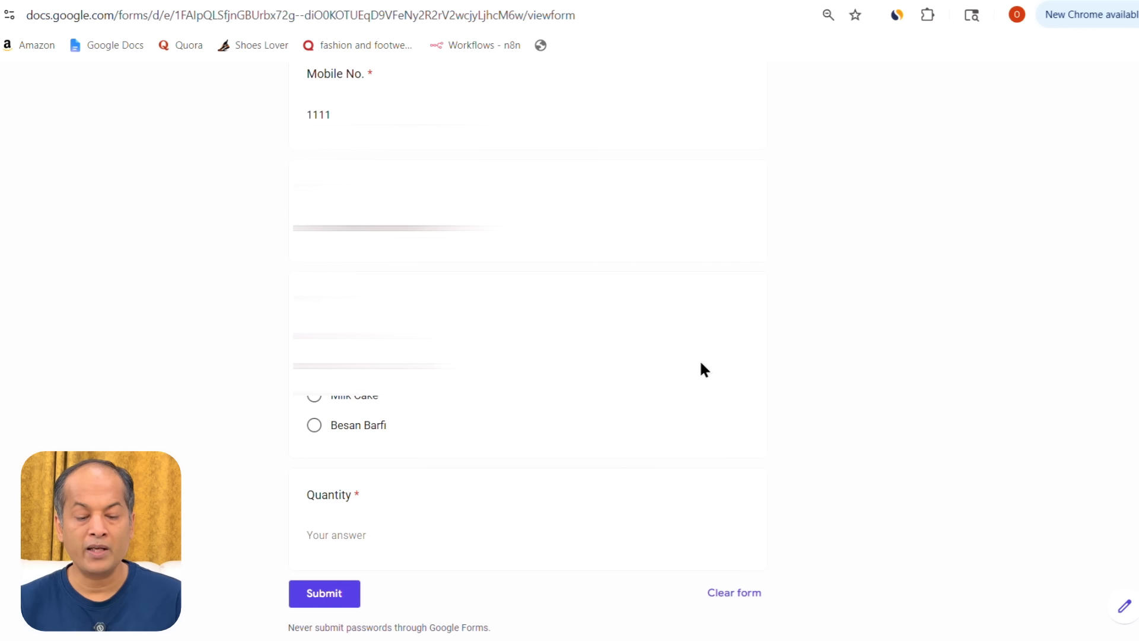
click(315, 336)
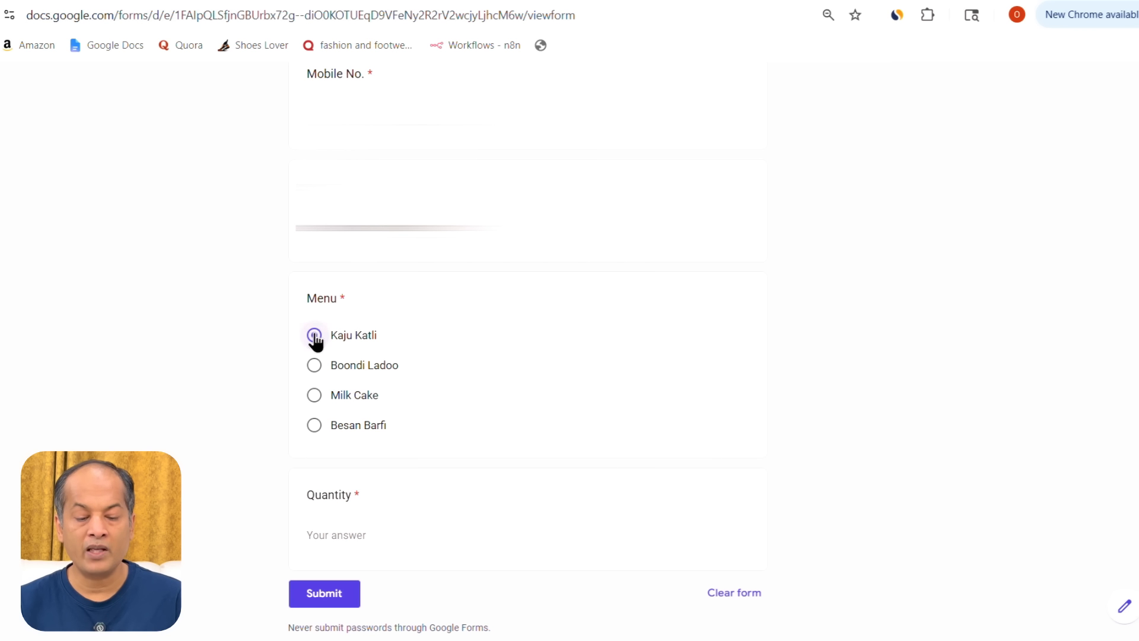
click(368, 537)
text(1 )
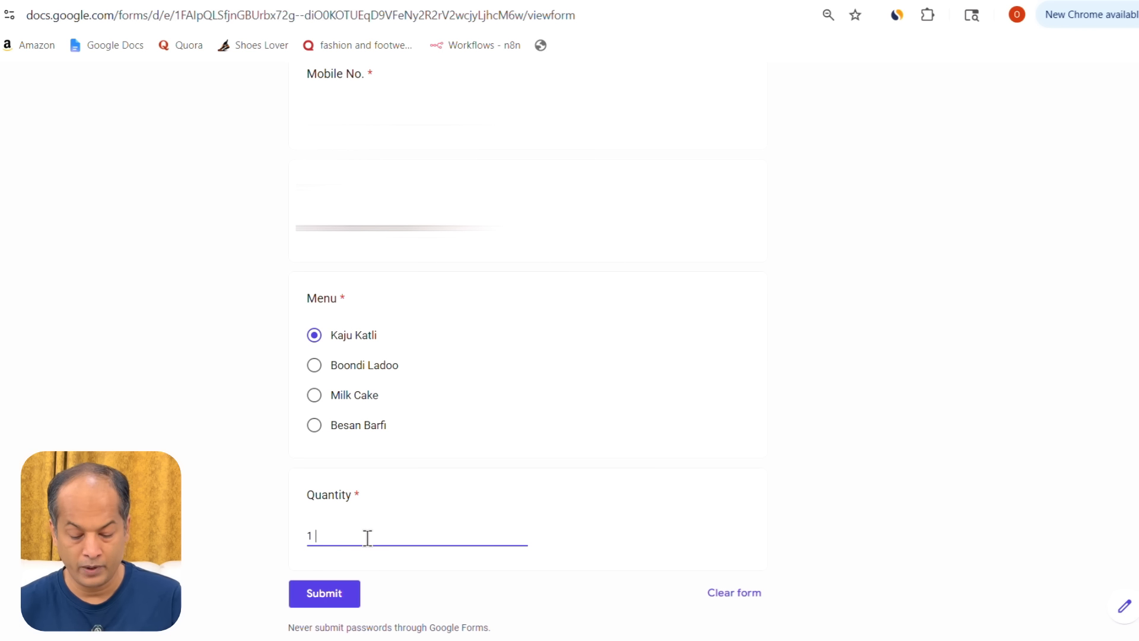
text(Kg)
click(347, 600)
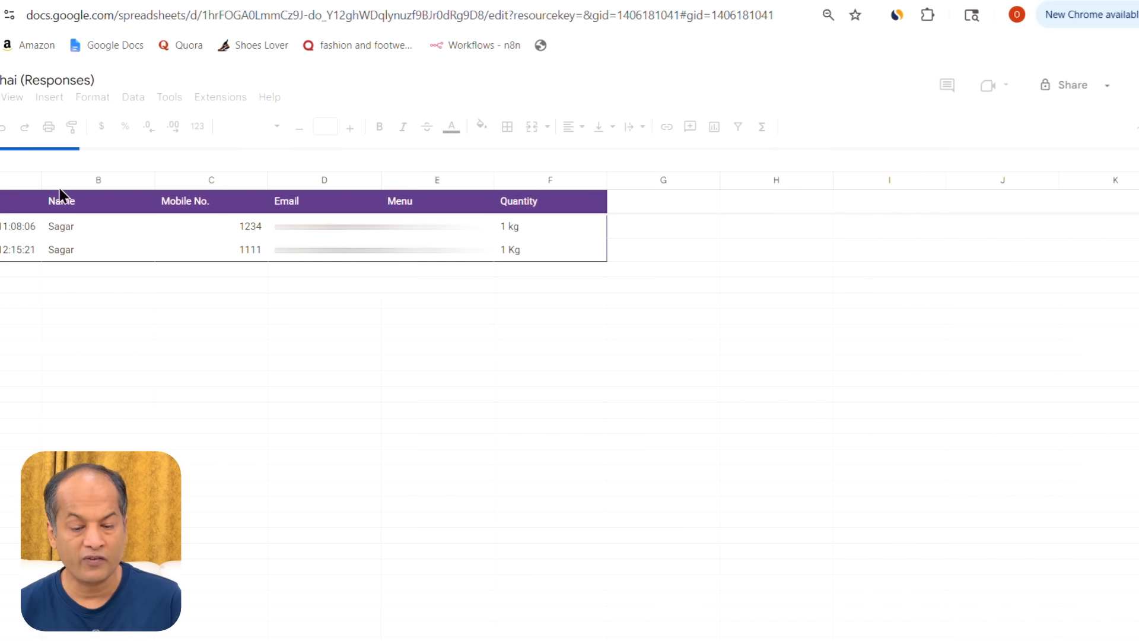
- Check the new order in the Google Sheets responses and add the "On row added" trigger to the n8n workflow
click(27, 225)
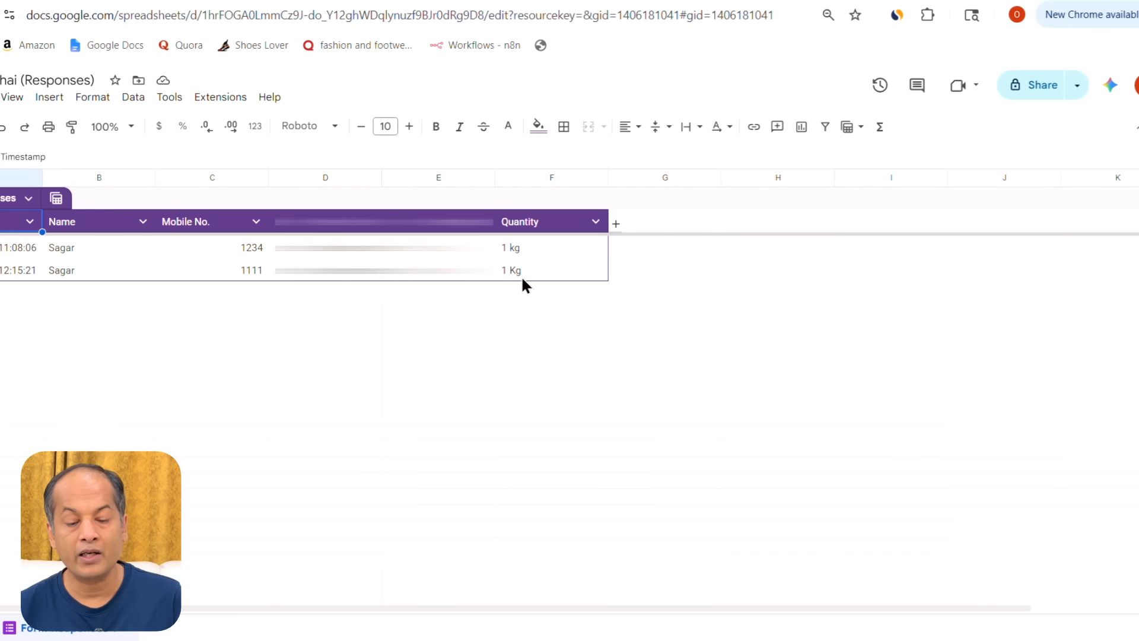
click(27, 1)
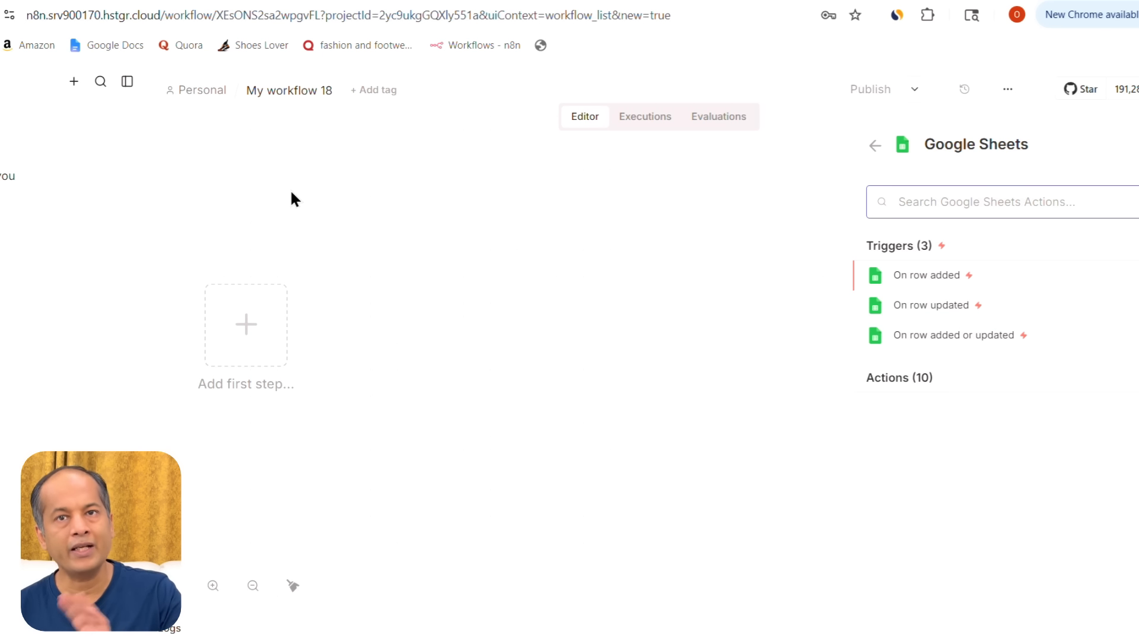
click(930, 275)
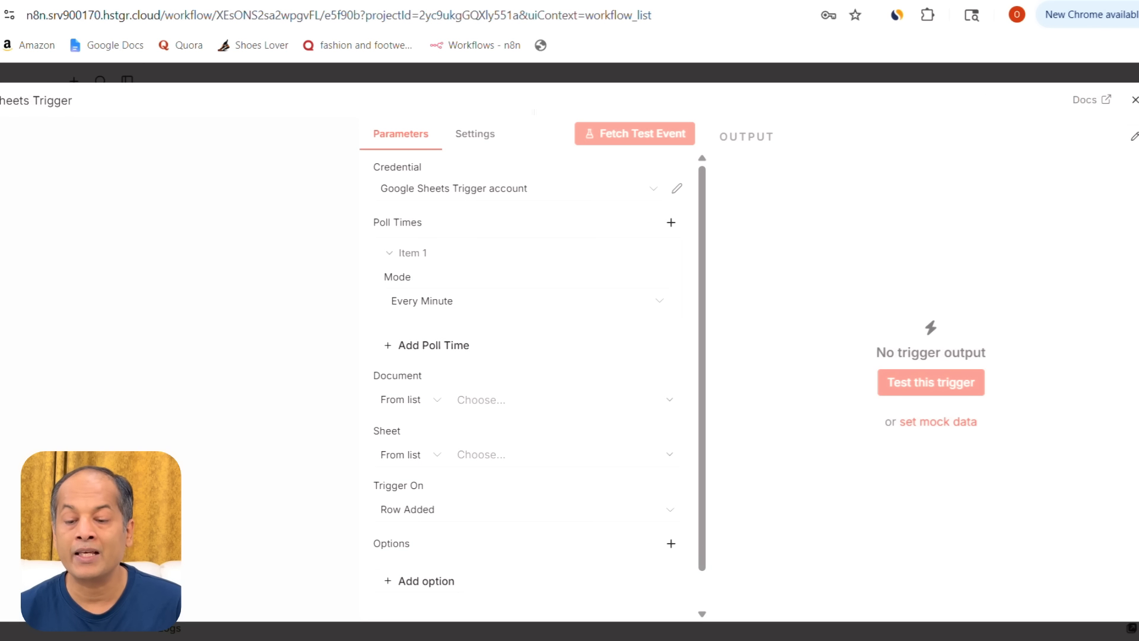
click(776, 1)
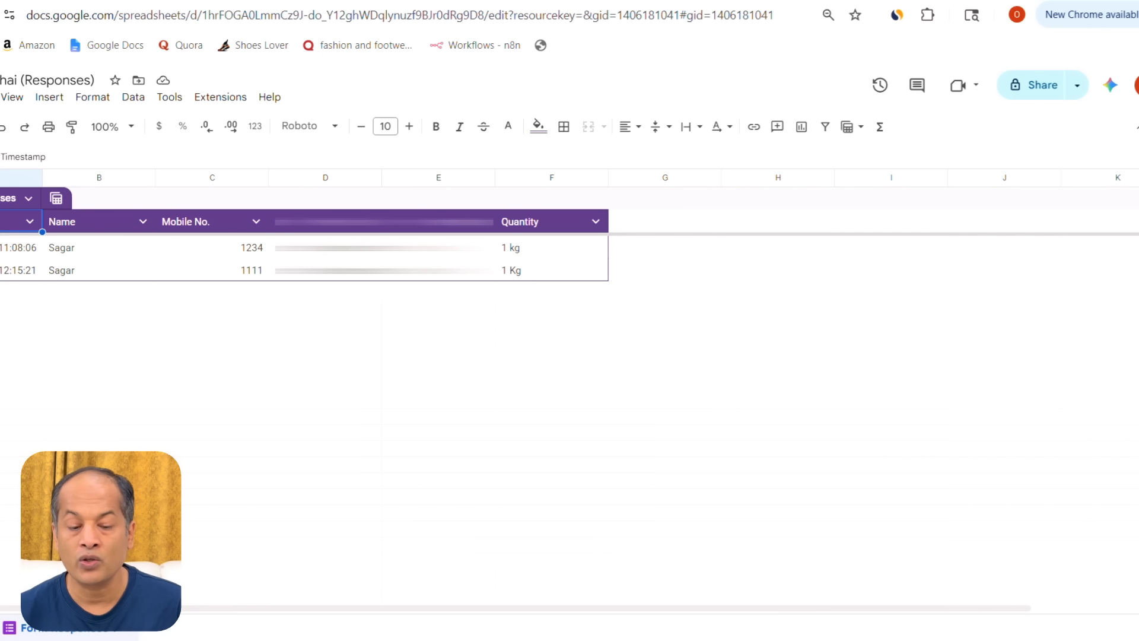
click(7, 2)
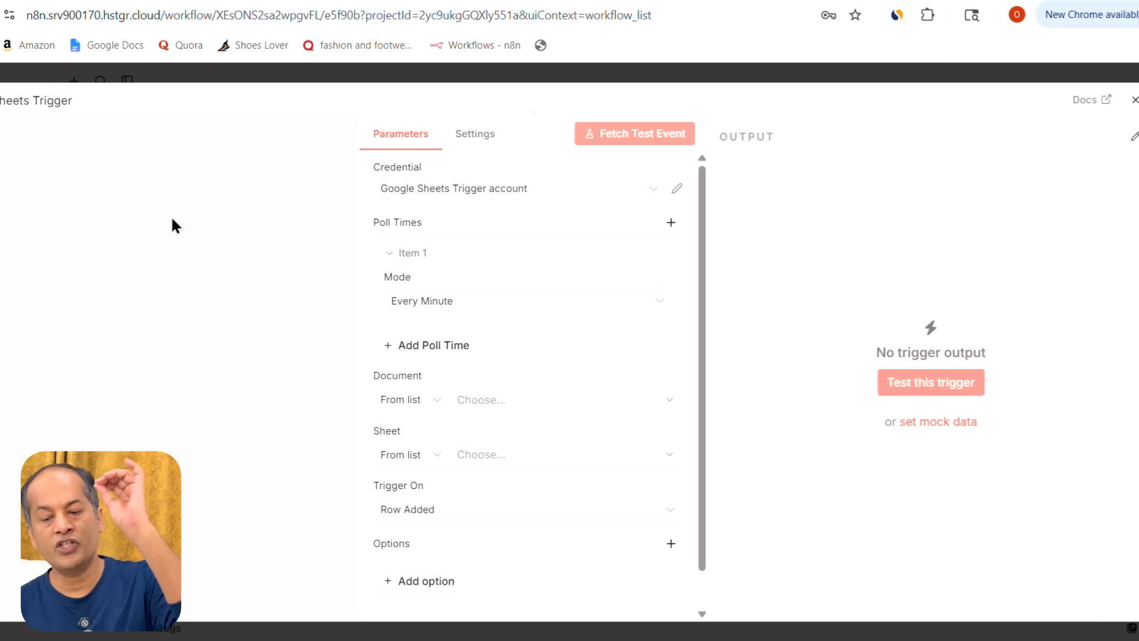
- Select the Google Sheets Trigger account as the trigger's credential
click(660, 193)
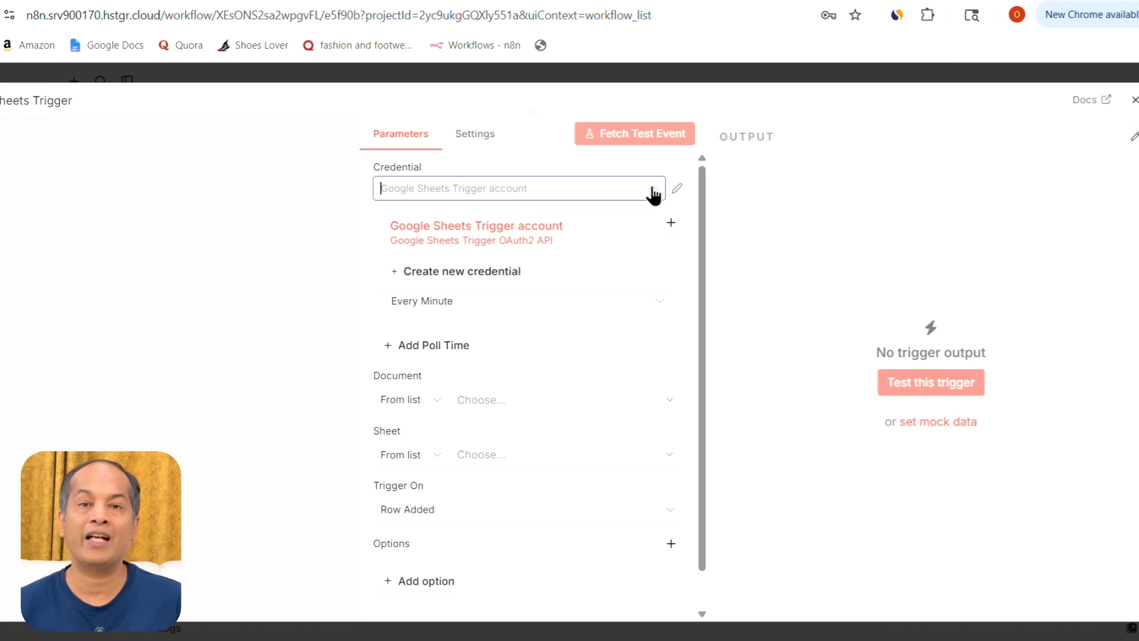
click(600, 228)
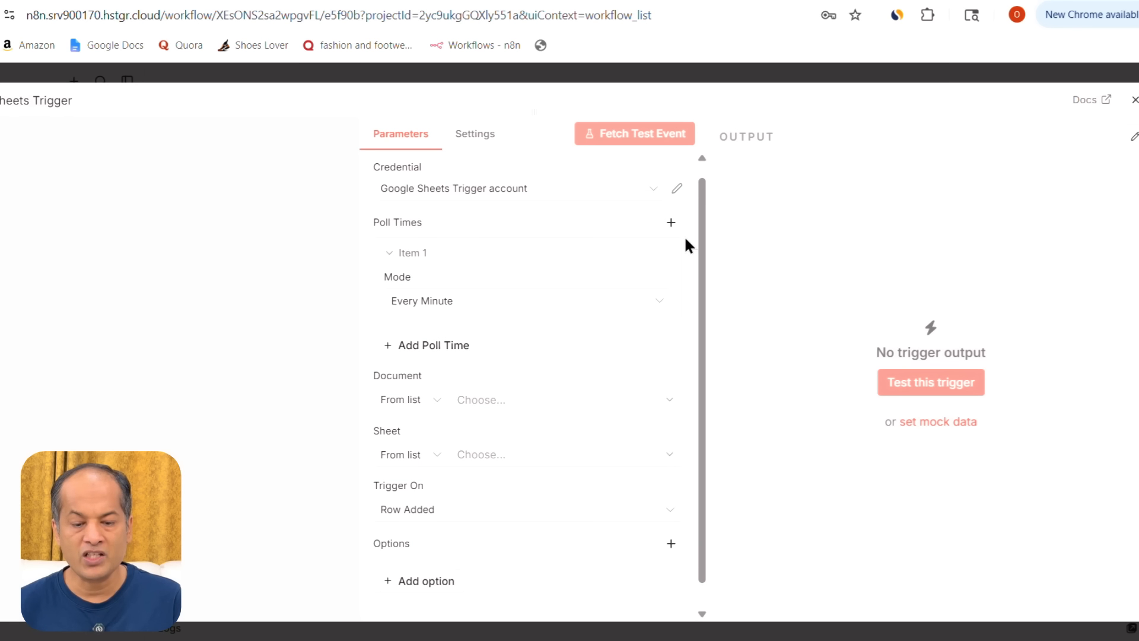
scroll(685, 237, down, 1)
scroll(680, 249, up, 1)
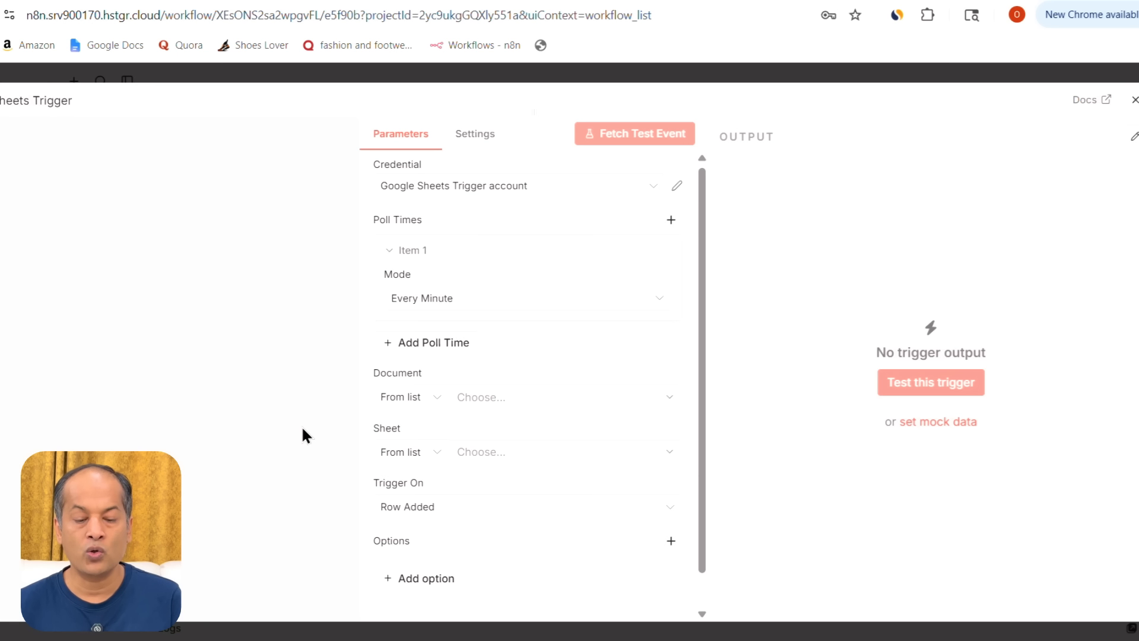
- Set the trigger's Document to By URL and supply the responses spreadsheet's link
click(421, 403)
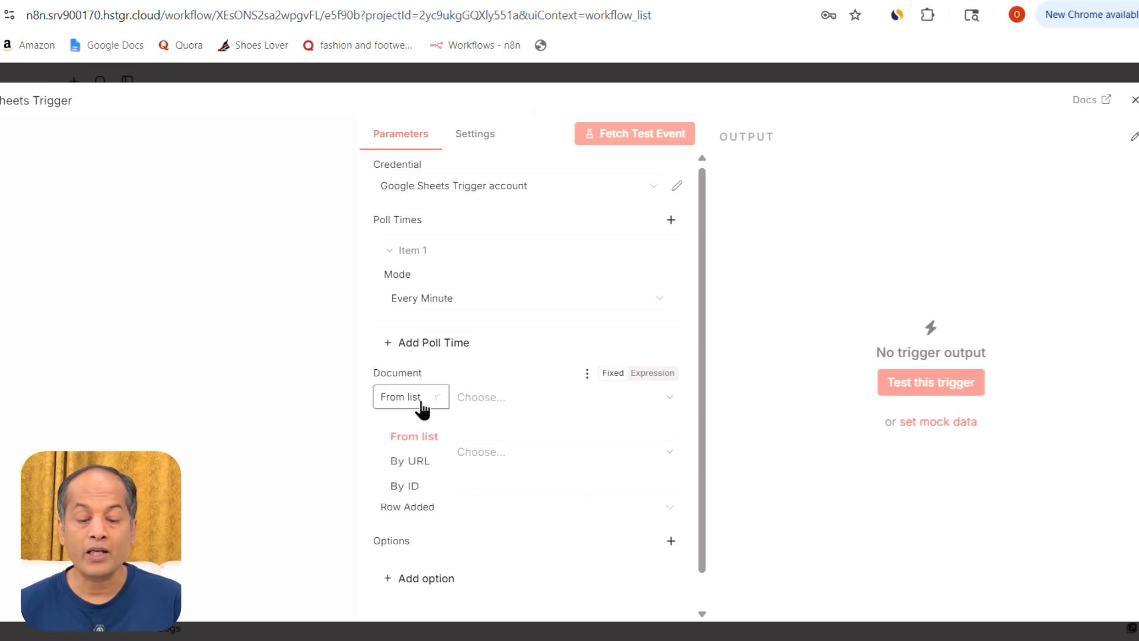
click(417, 469)
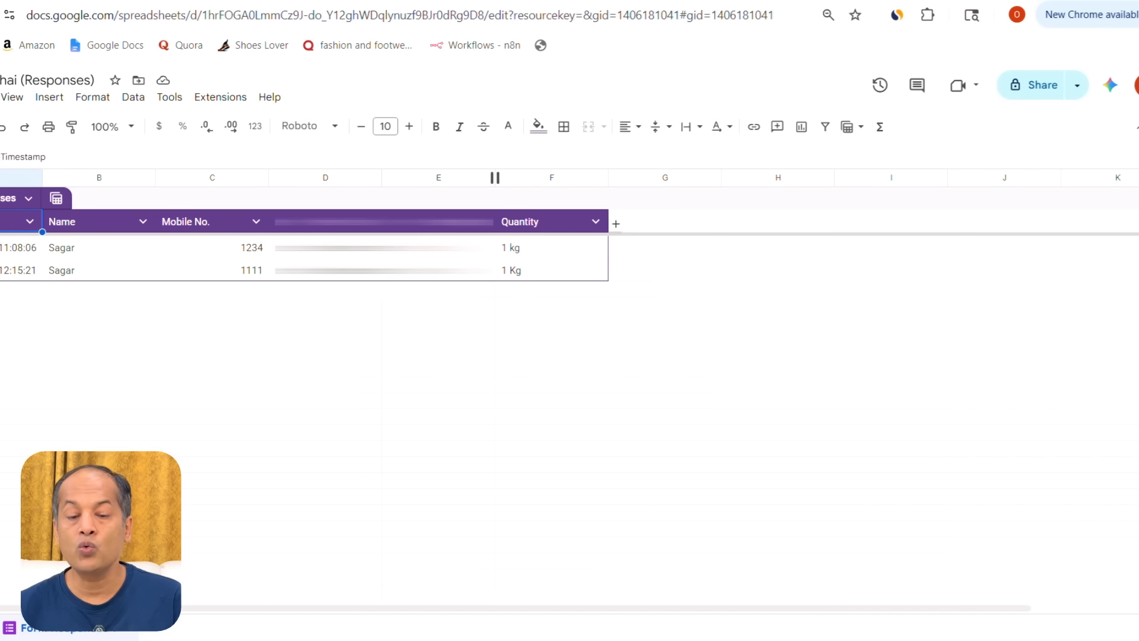
click(720, 23)
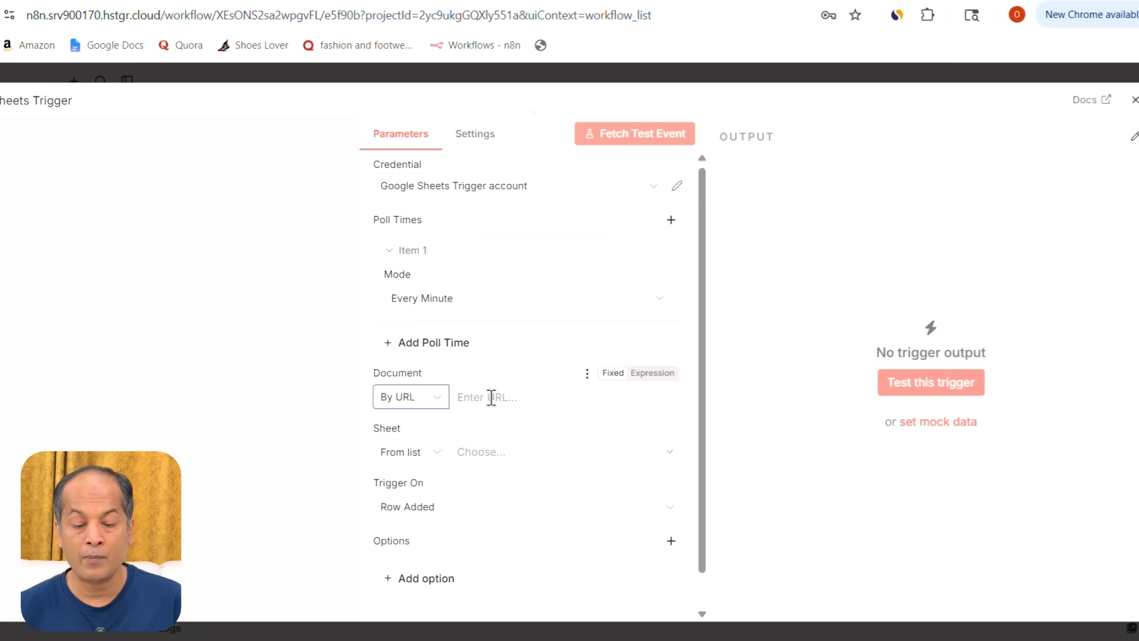
click(491, 397)
key(ctrl+v)
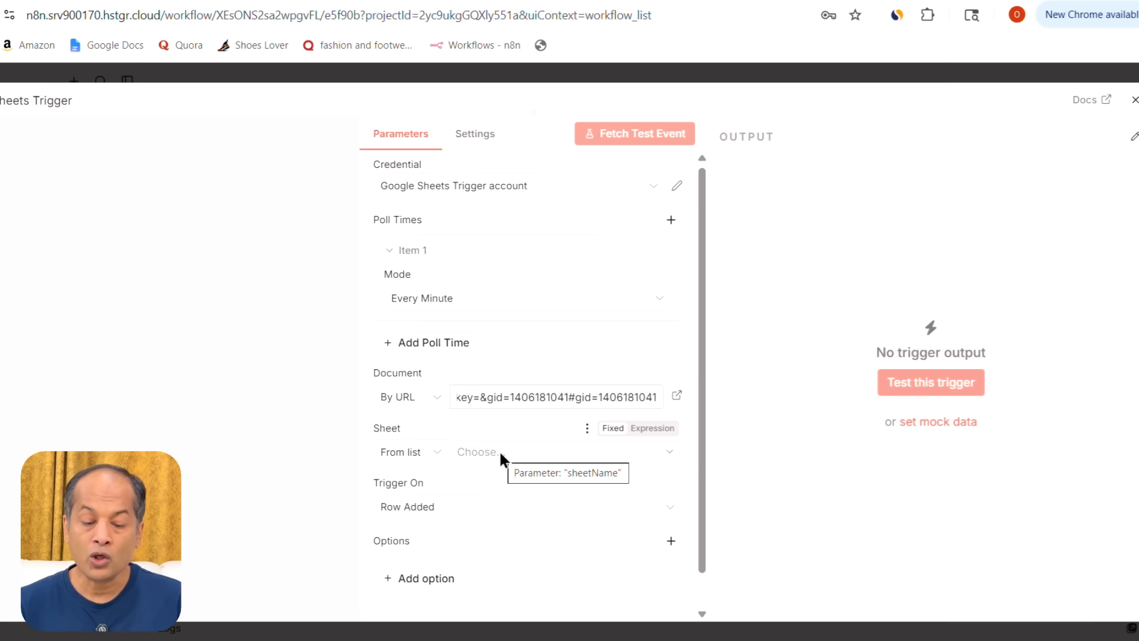
- Set the trigger's Sheet to By URL and supply the link of the form responses sheet
click(808, 0)
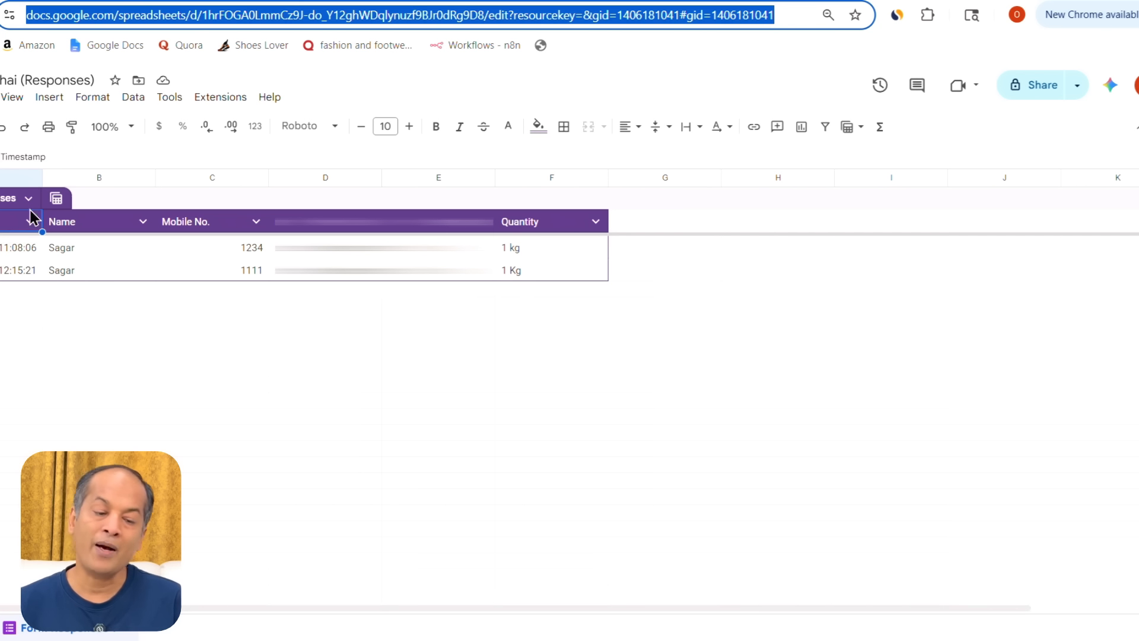
click(35, 0)
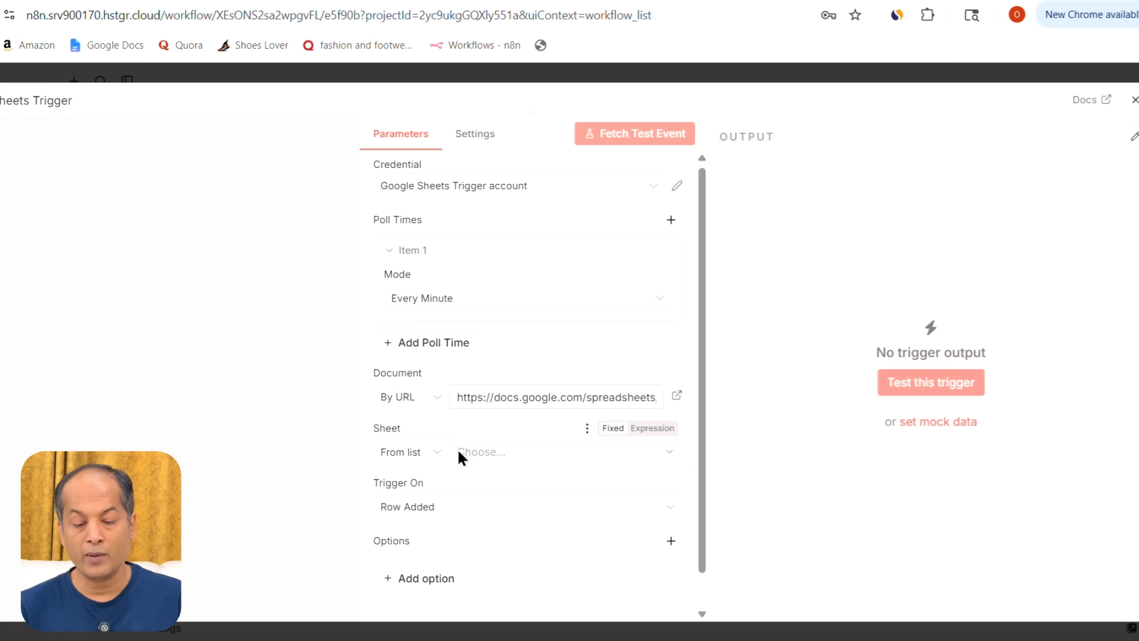
click(420, 457)
click(411, 530)
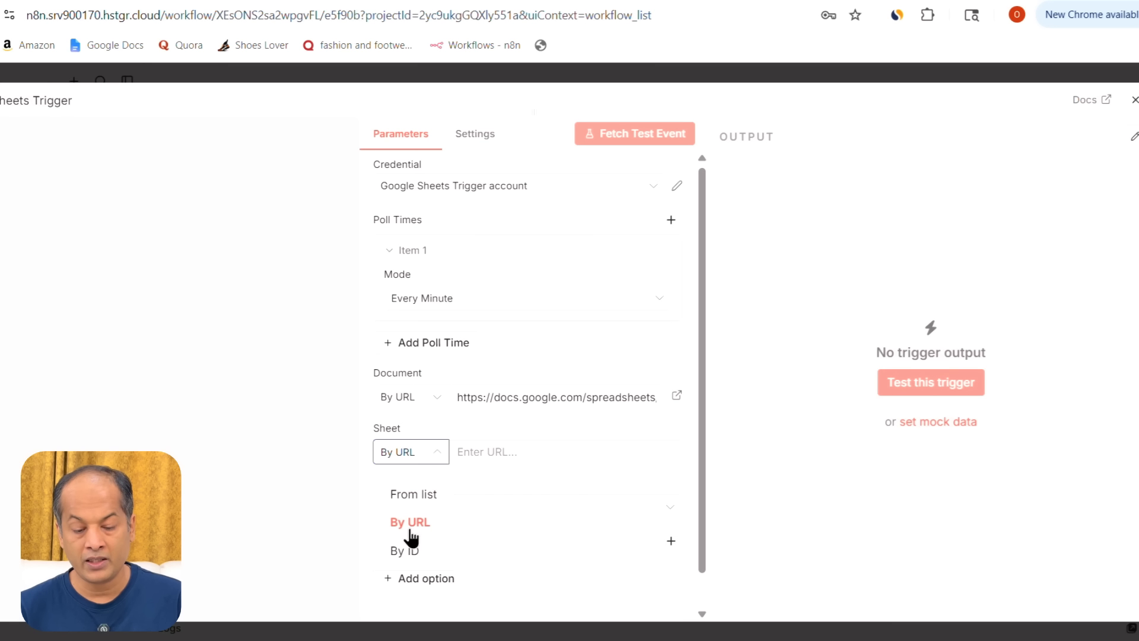
click(503, 447)
key(ctrl+v)
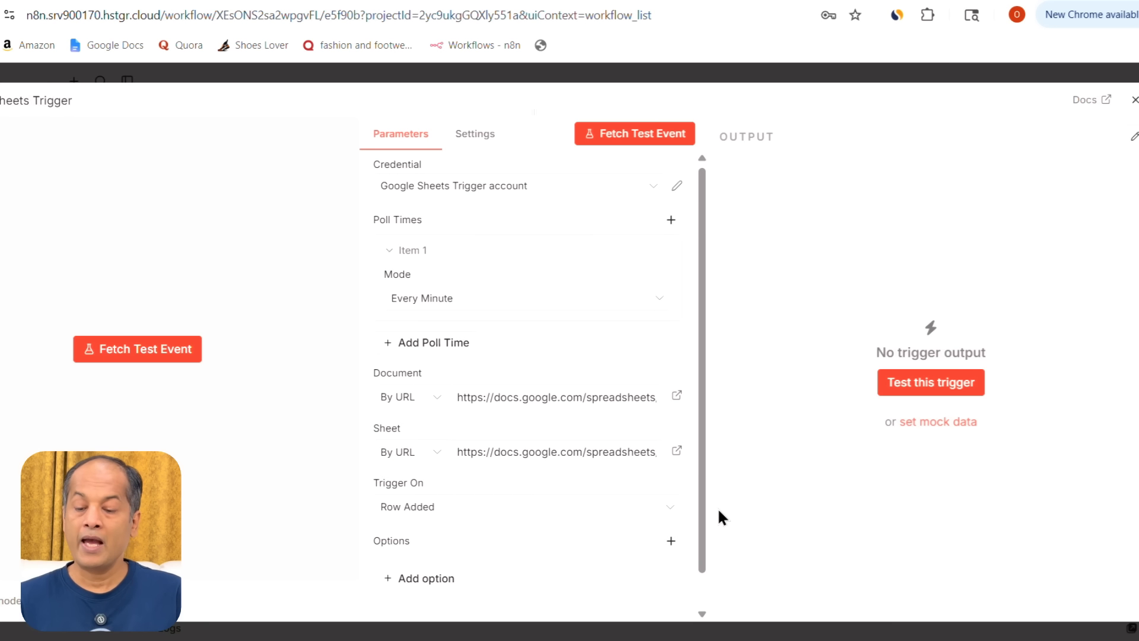
- Test the Google Sheets Trigger to fetch sample rows, and reposition the node on the workflow canvas
click(937, 390)
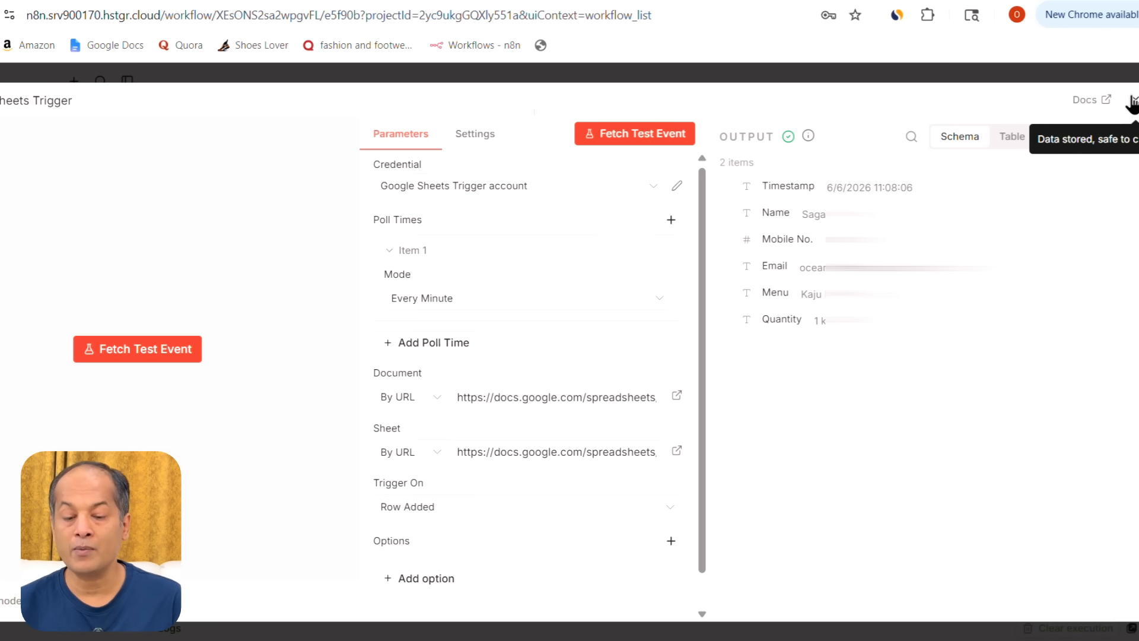
click(1132, 101)
drag(660, 365, 240, 320)
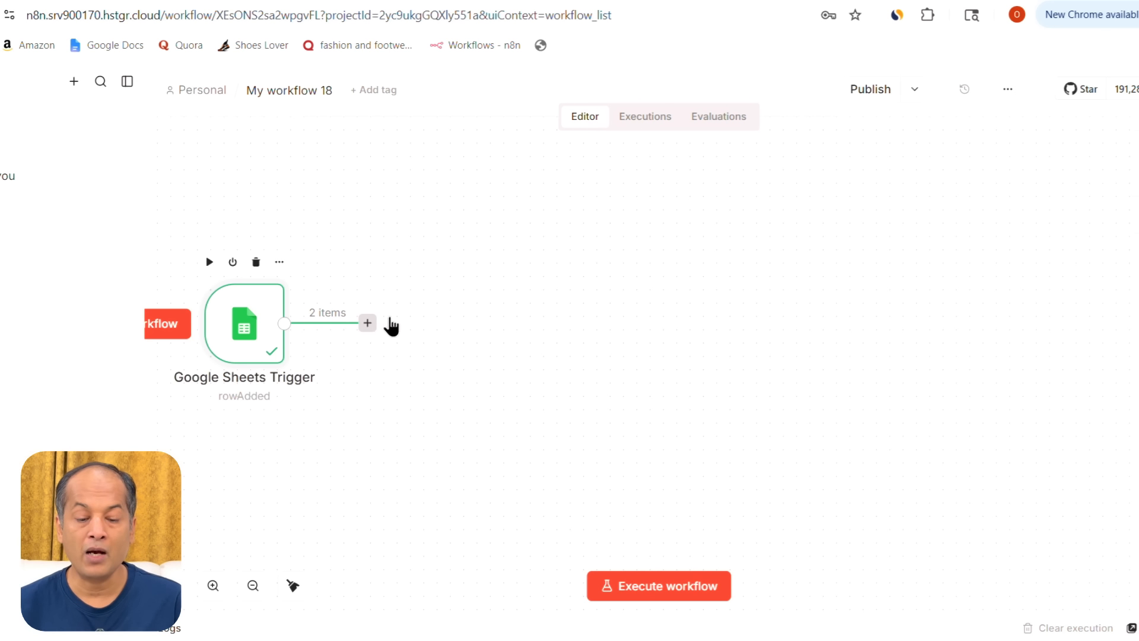
- Add a Gmail "Send a message" node connected to the output of the Google Sheets Trigger
drag(369, 323, 537, 203)
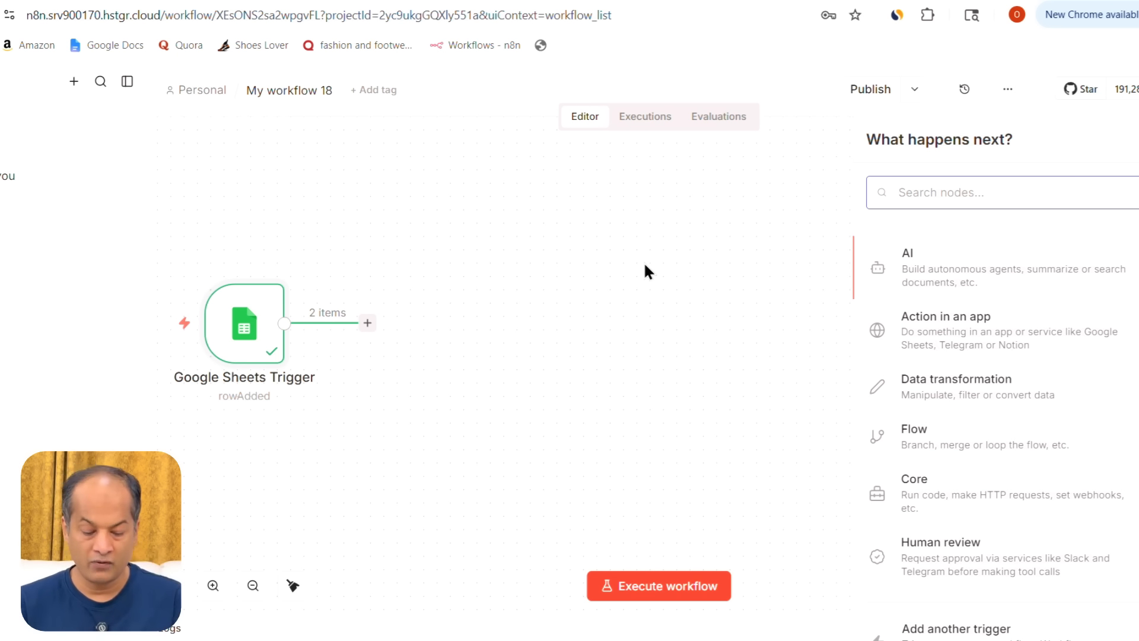
text(gmi)
key(BackSpace)
key(BackSpace)
key(BackSpace)
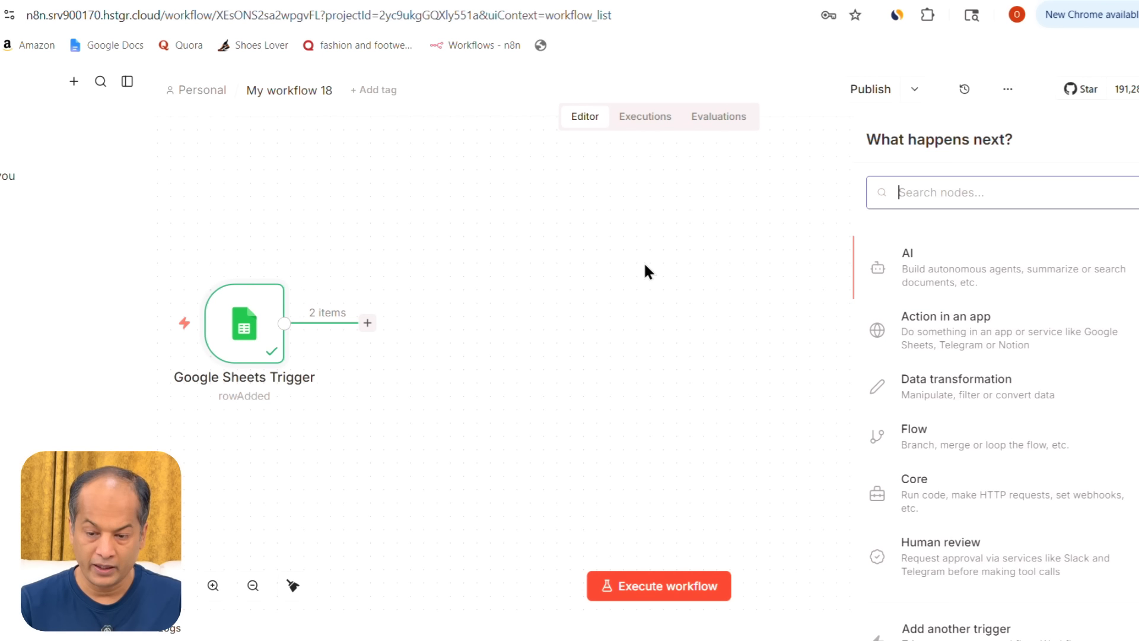
text(gmail)
click(882, 260)
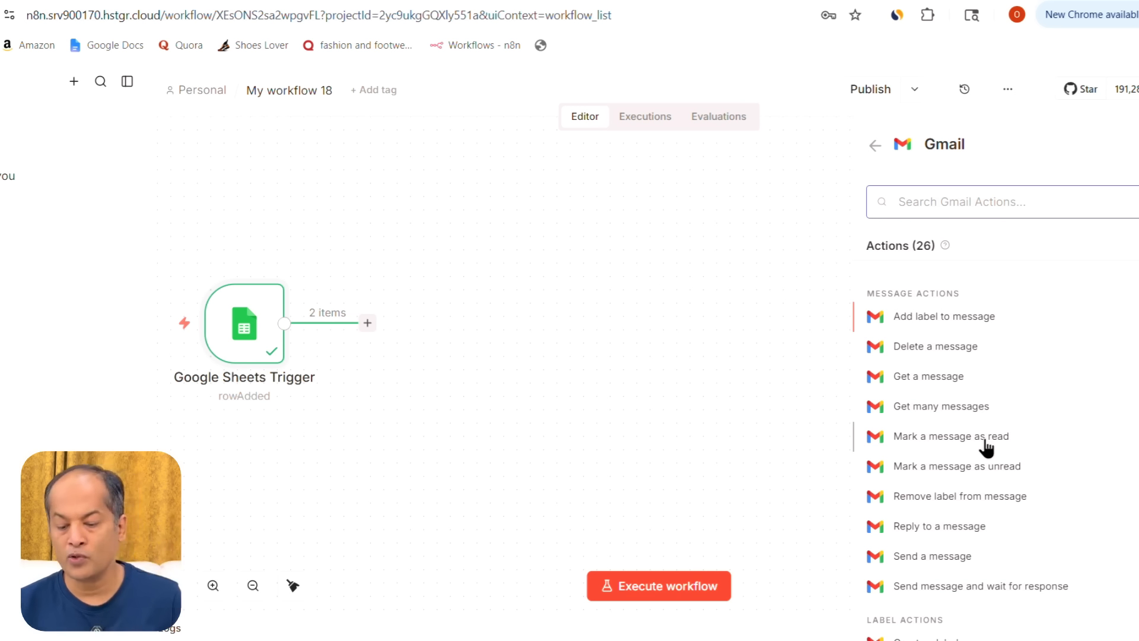
scroll(987, 448, down, 1)
click(953, 516)
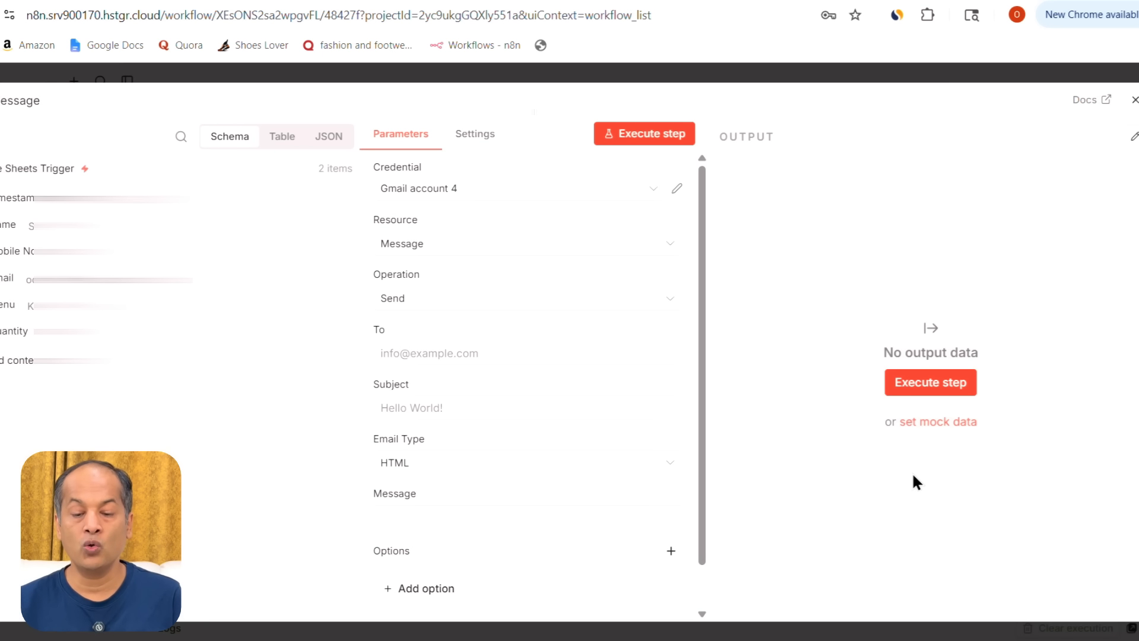
- Set the message node's credential to Gmail account and map the trigger's Email field to the recipient
click(653, 193)
click(530, 247)
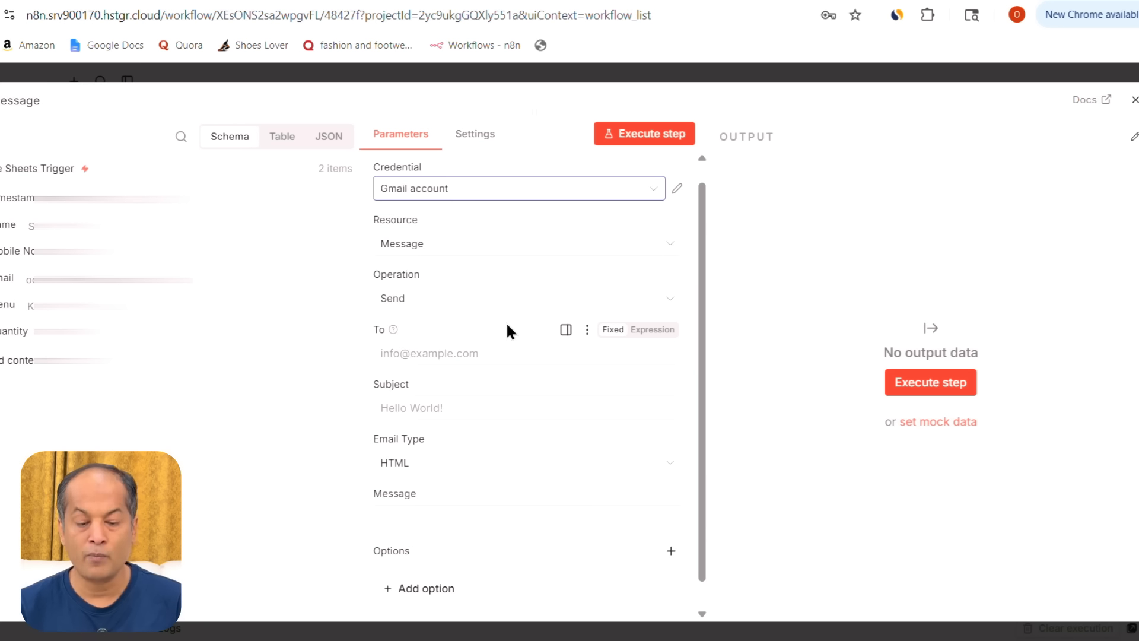
scroll(505, 322, down, 1)
click(468, 304)
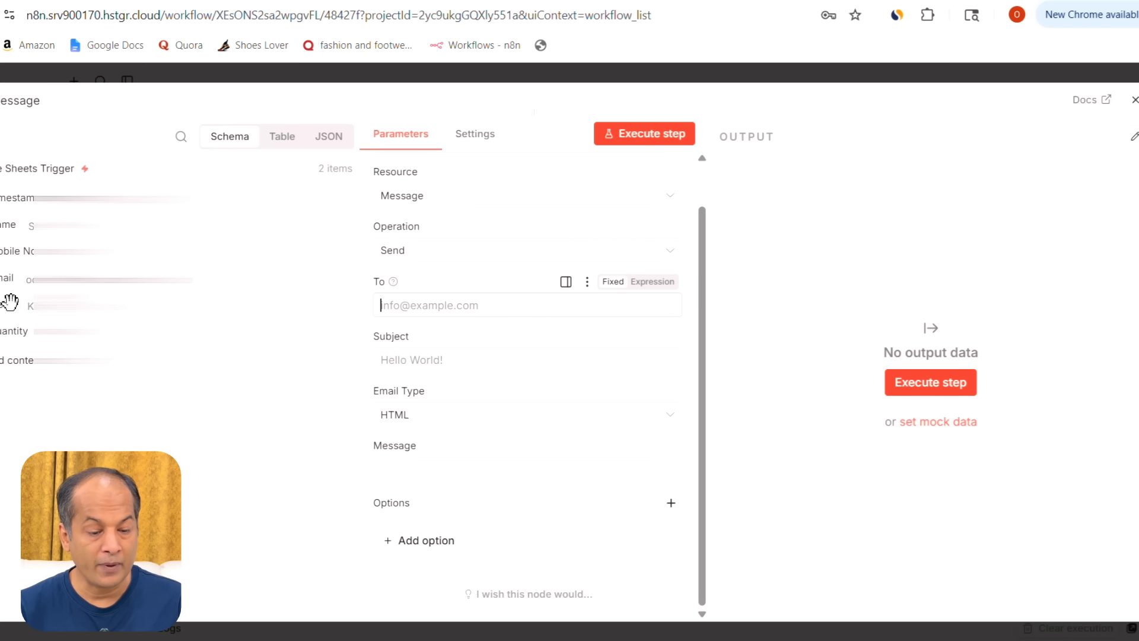
drag(7, 277, 409, 304)
click(845, 366)
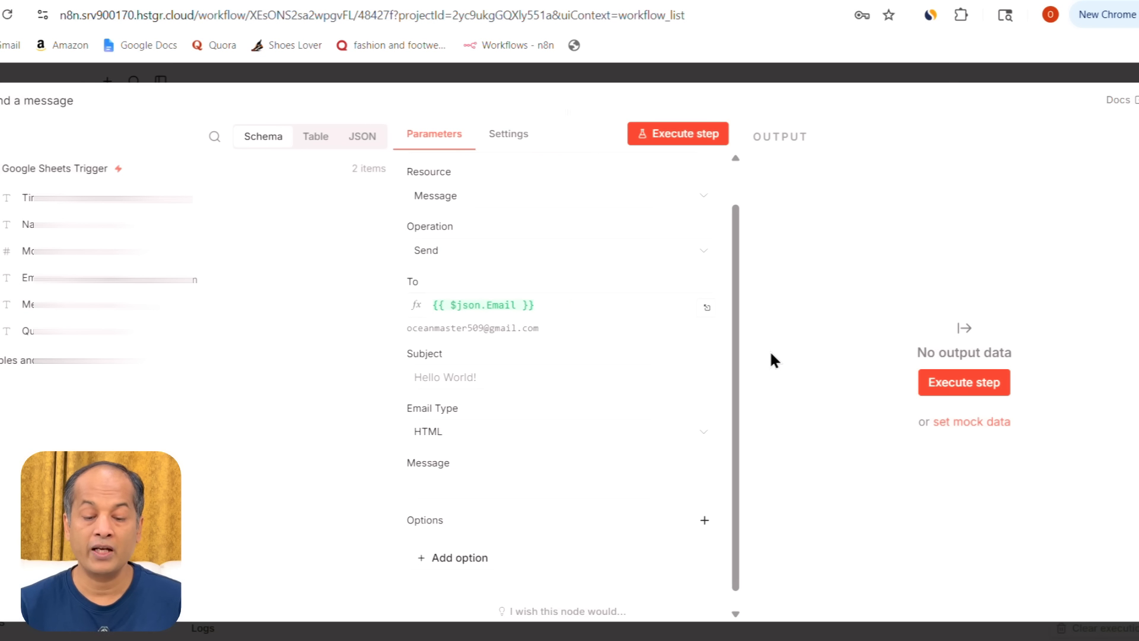
- Set the email subject to "Hi {{ $json.Name }} Your Order Have been Received" using the trigger's Name field
click(552, 369)
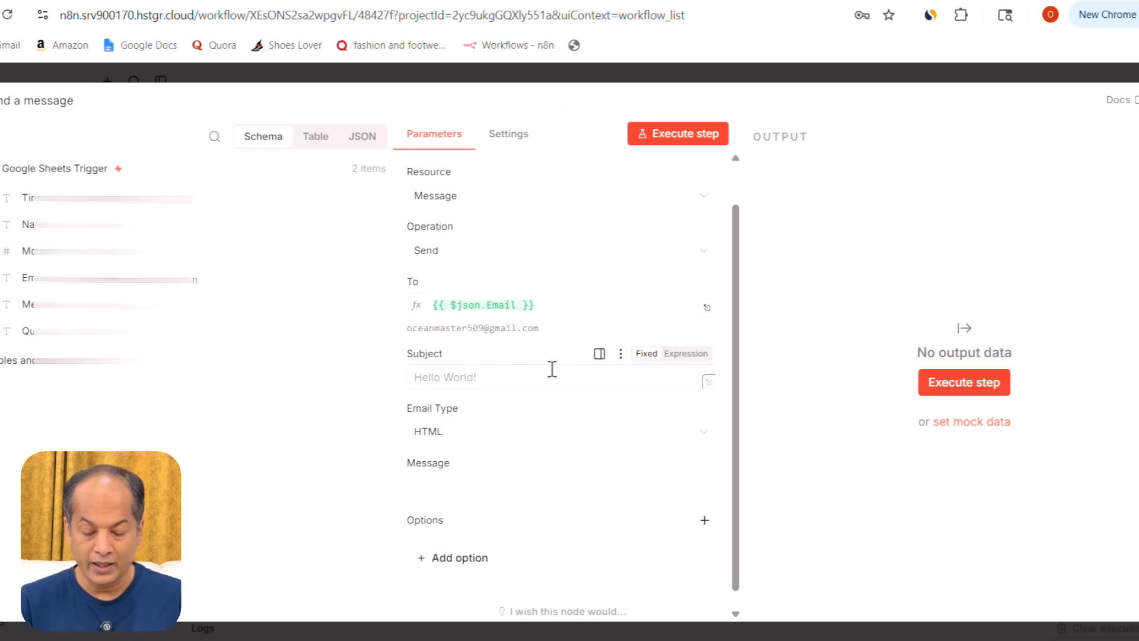
text(Hi)
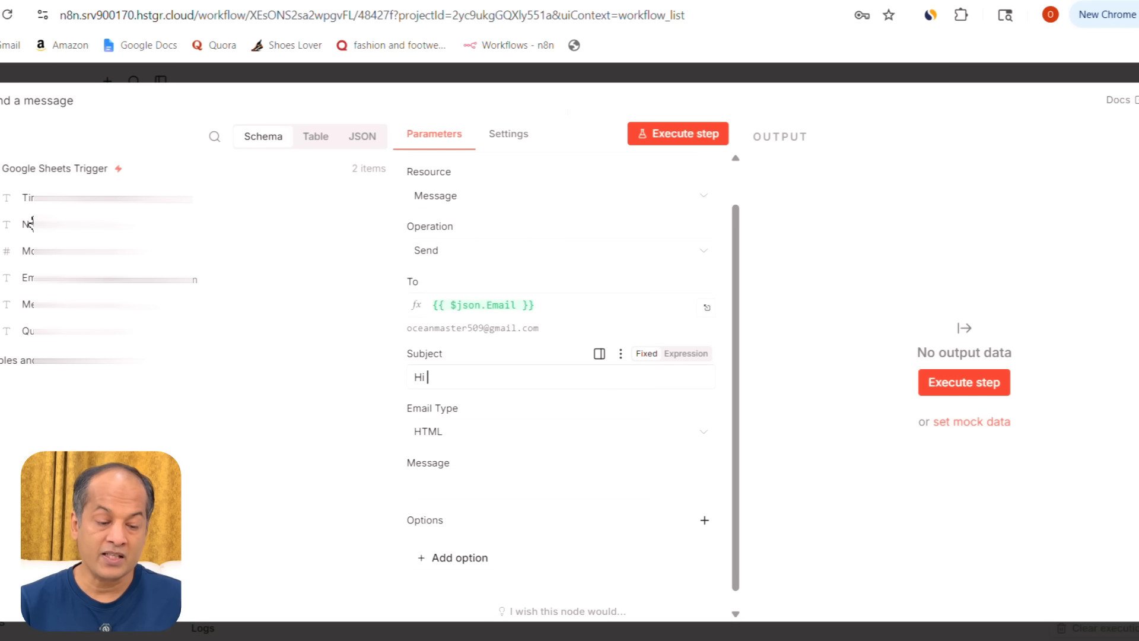
drag(28, 224, 507, 385)
text(Your Or)
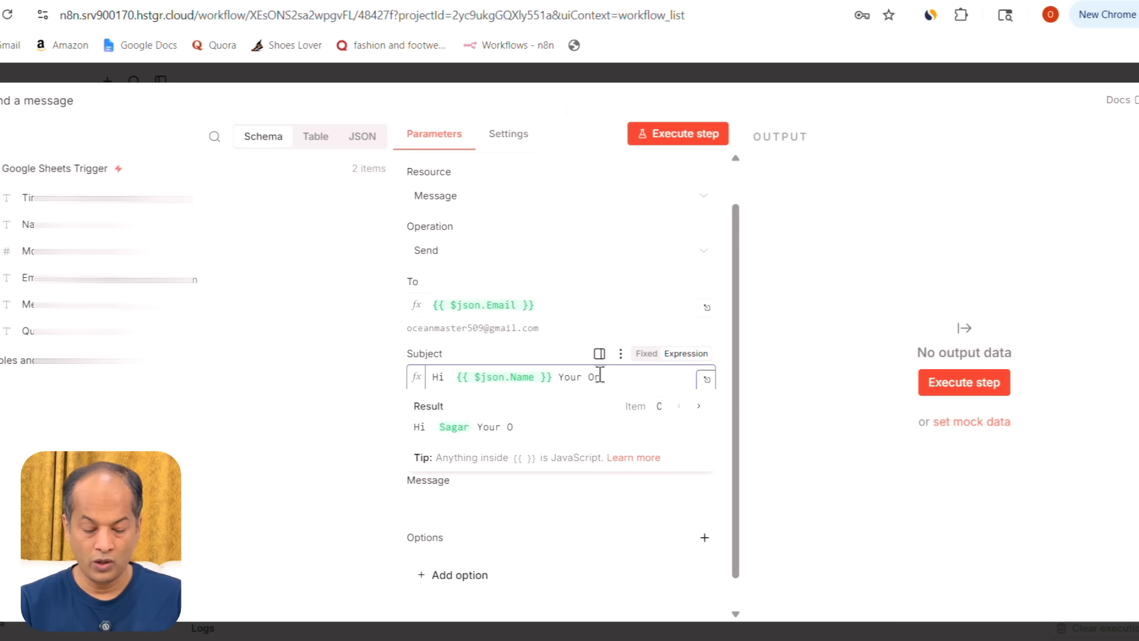
text(der Have been Received)
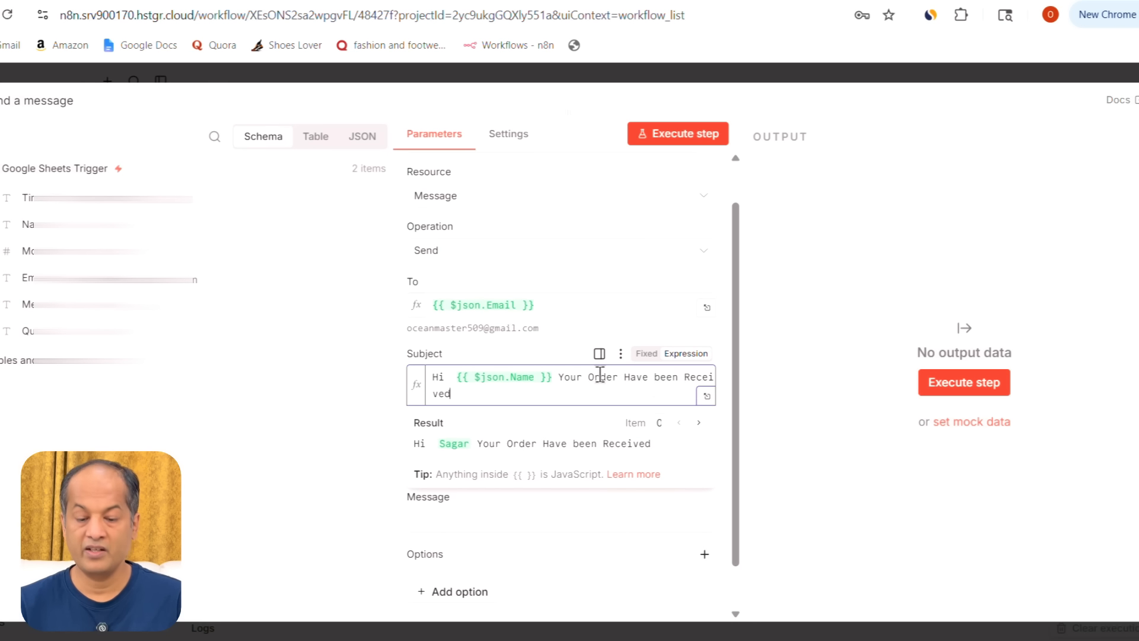
click(877, 411)
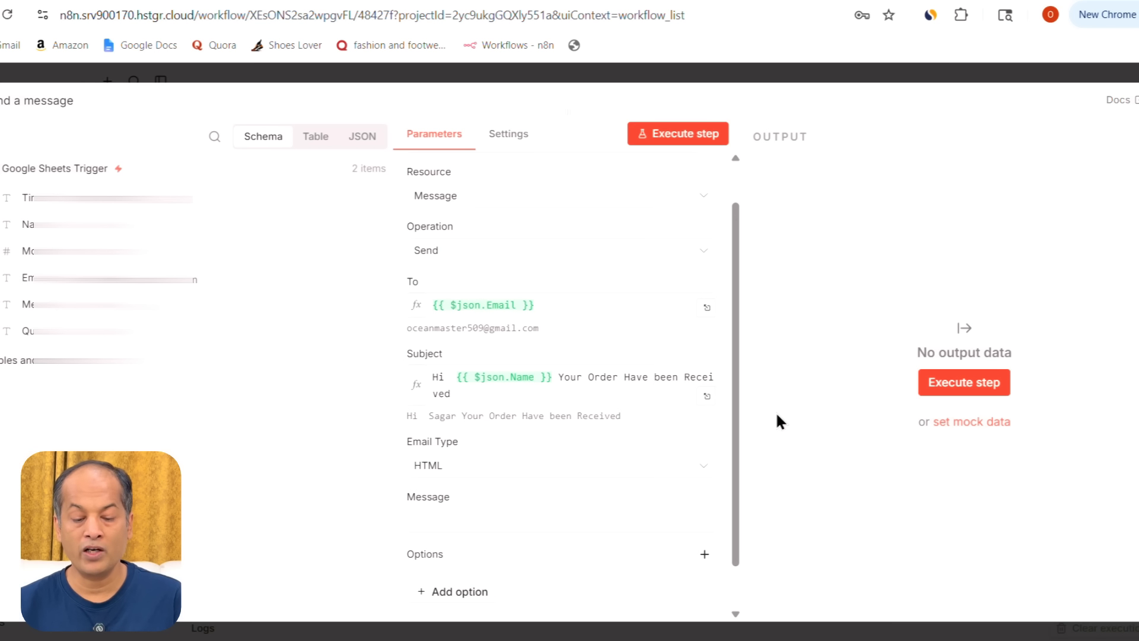
- Set the email type to Text, begin the message with "Hi {{ $json.Name }}", and open it in the expanded expression editor
click(610, 466)
click(531, 506)
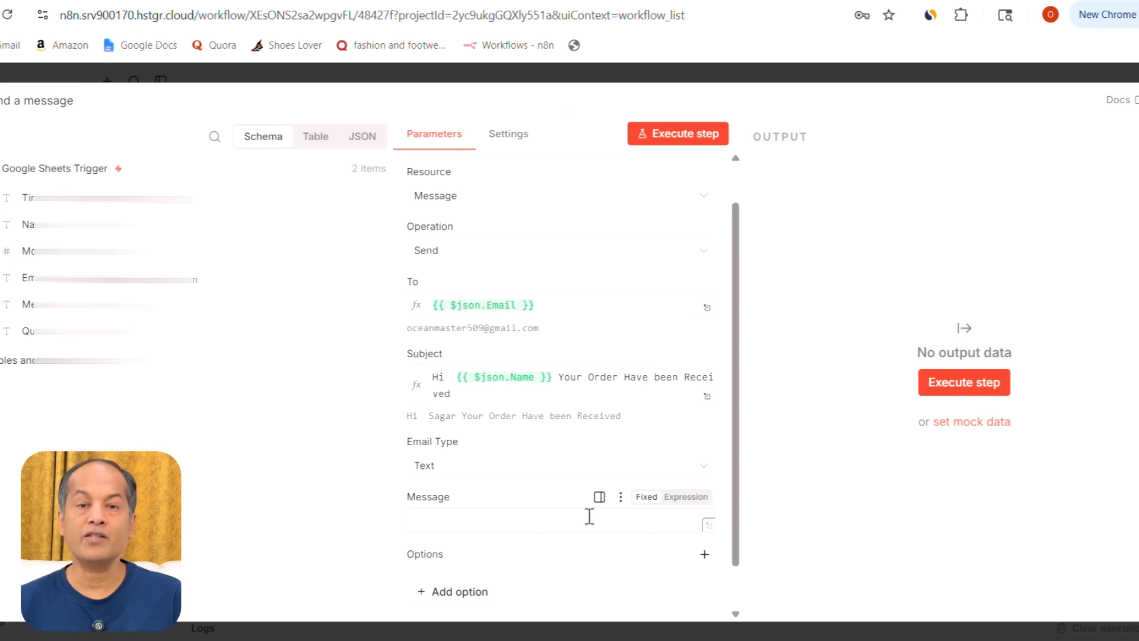
click(589, 516)
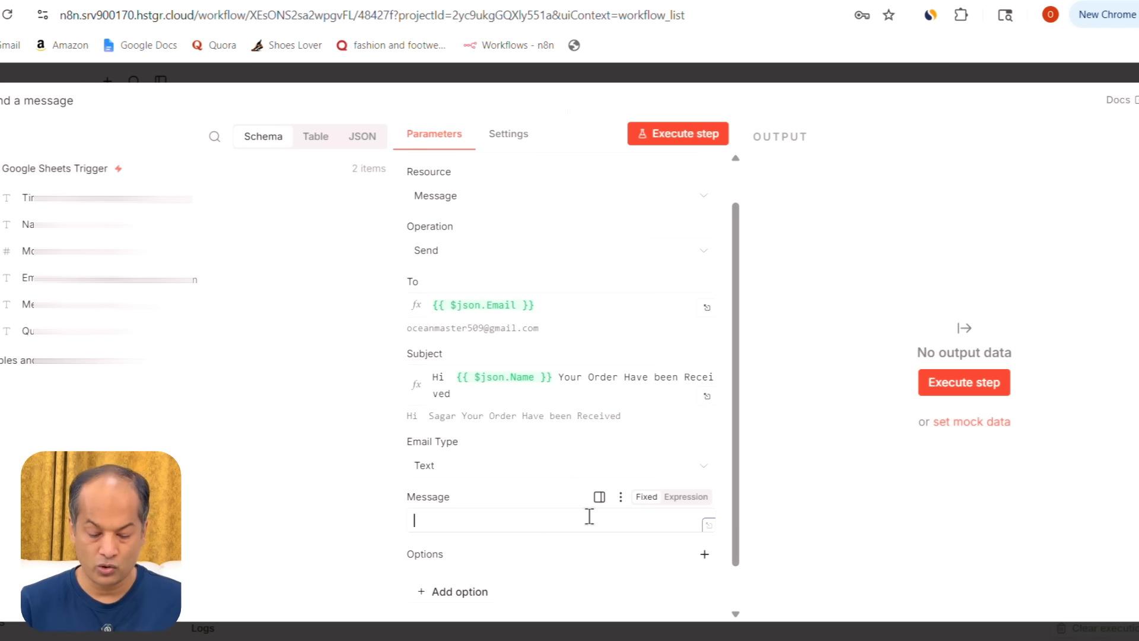
text(Hi)
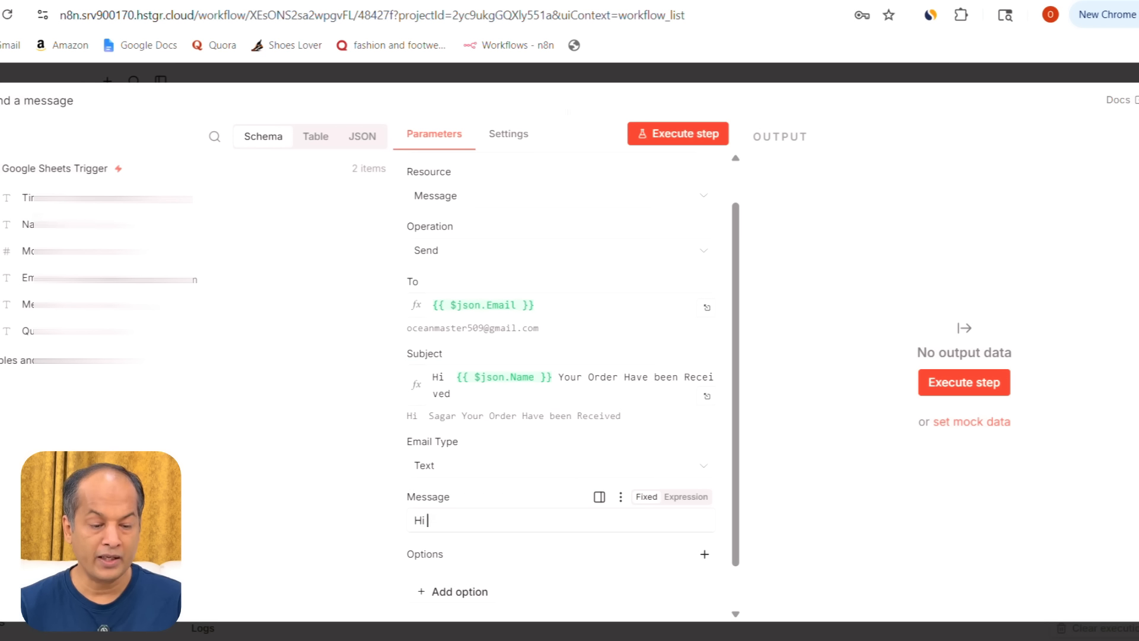
drag(28, 224, 534, 524)
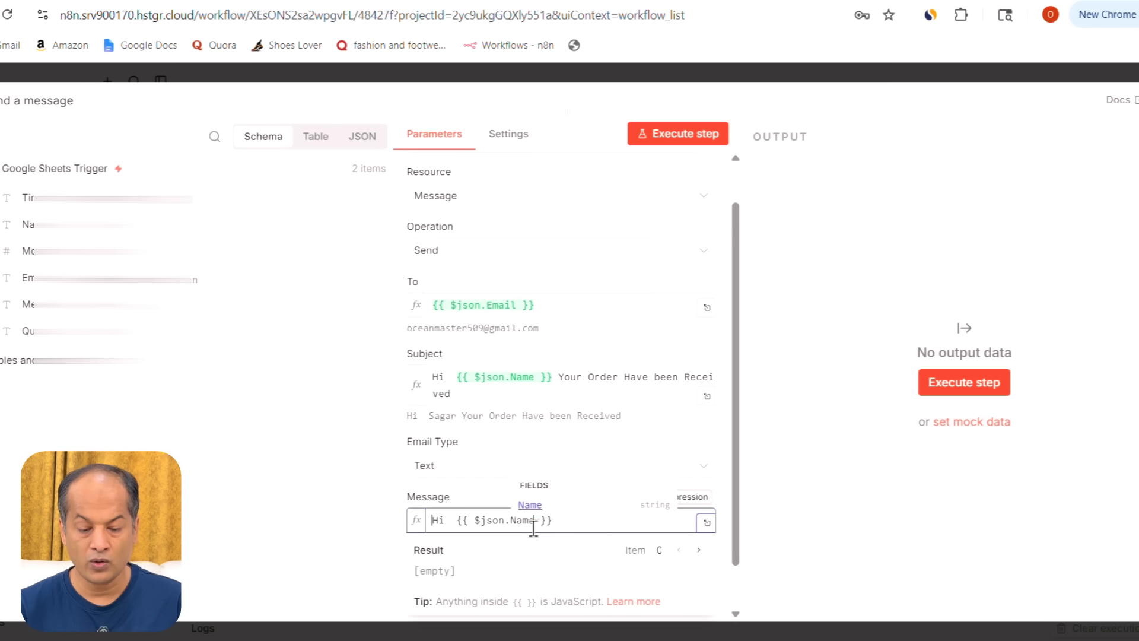
click(708, 524)
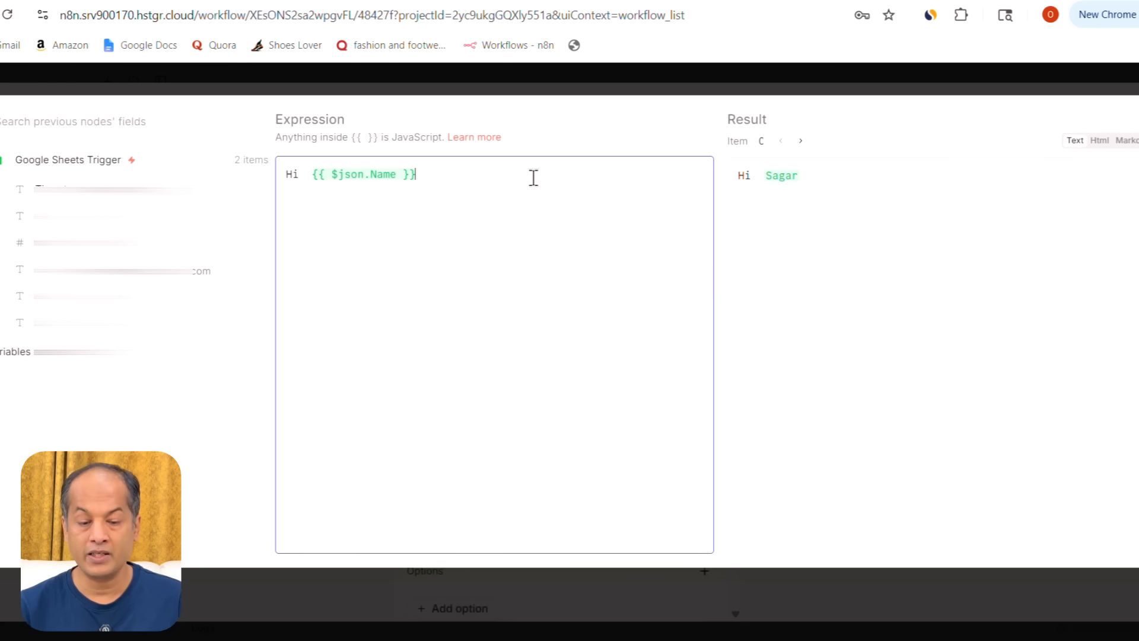
- Add the message line "Your Order of {{ $json.Quantity }} {{ $json.Menu }} Have been Received" below the greeting
text(Your)
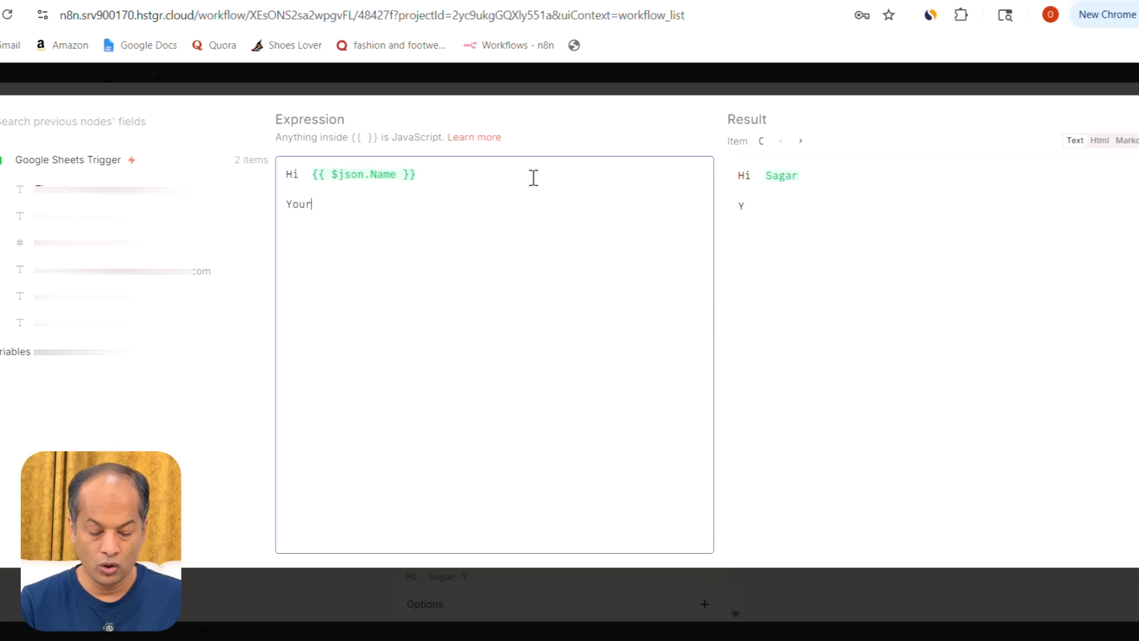
text( Order of)
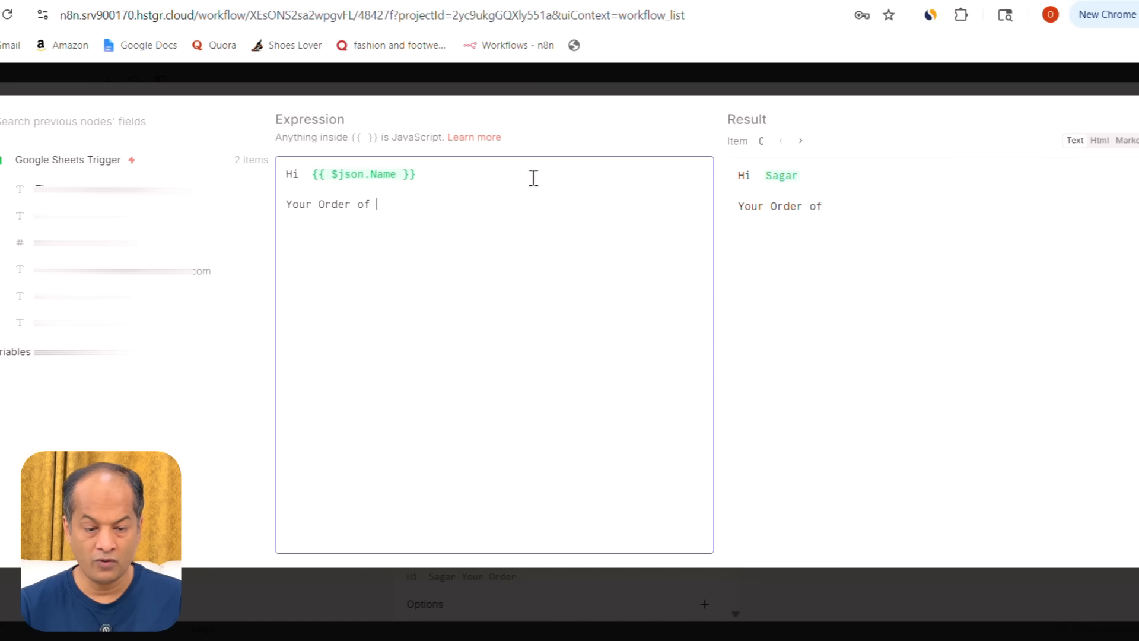
drag(53, 323, 442, 200)
click(561, 203)
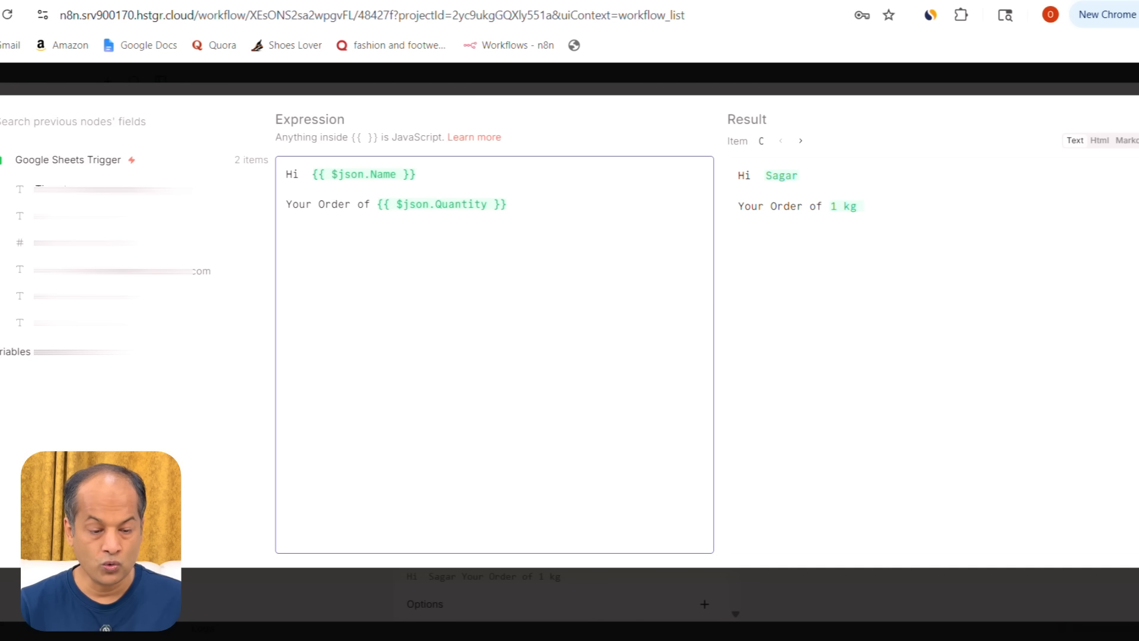
drag(32, 293, 568, 206)
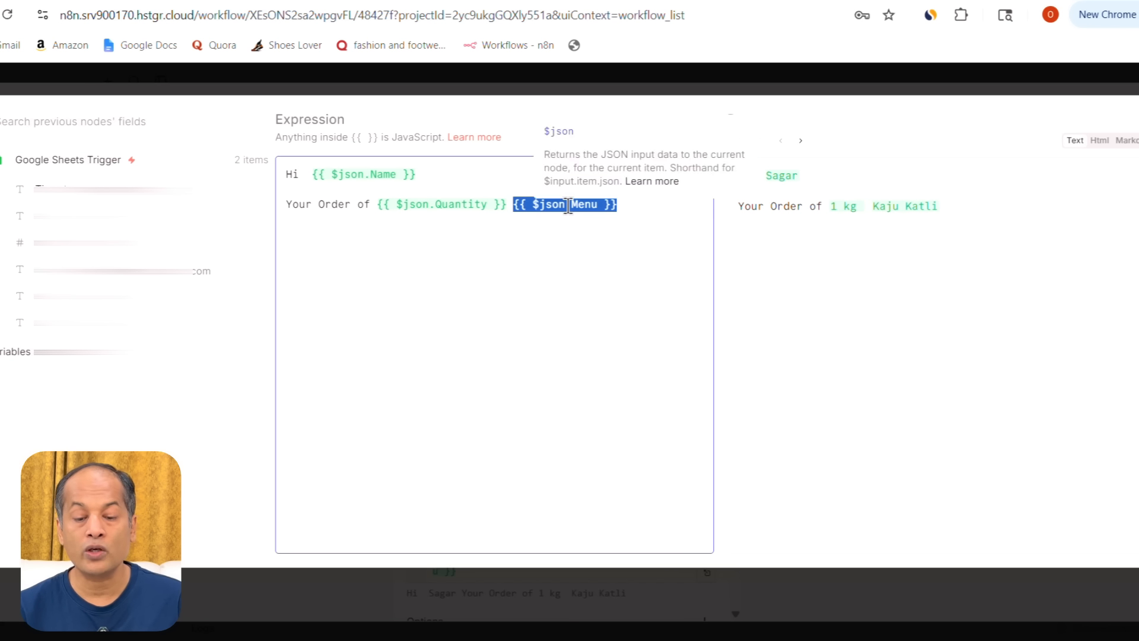
click(702, 198)
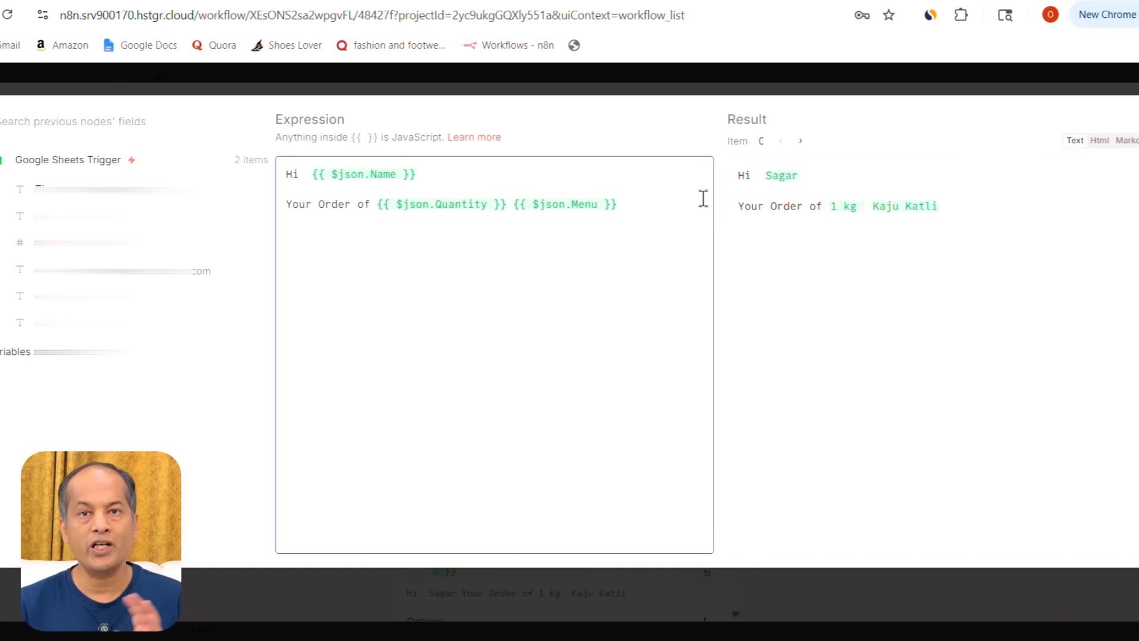
text(Have )
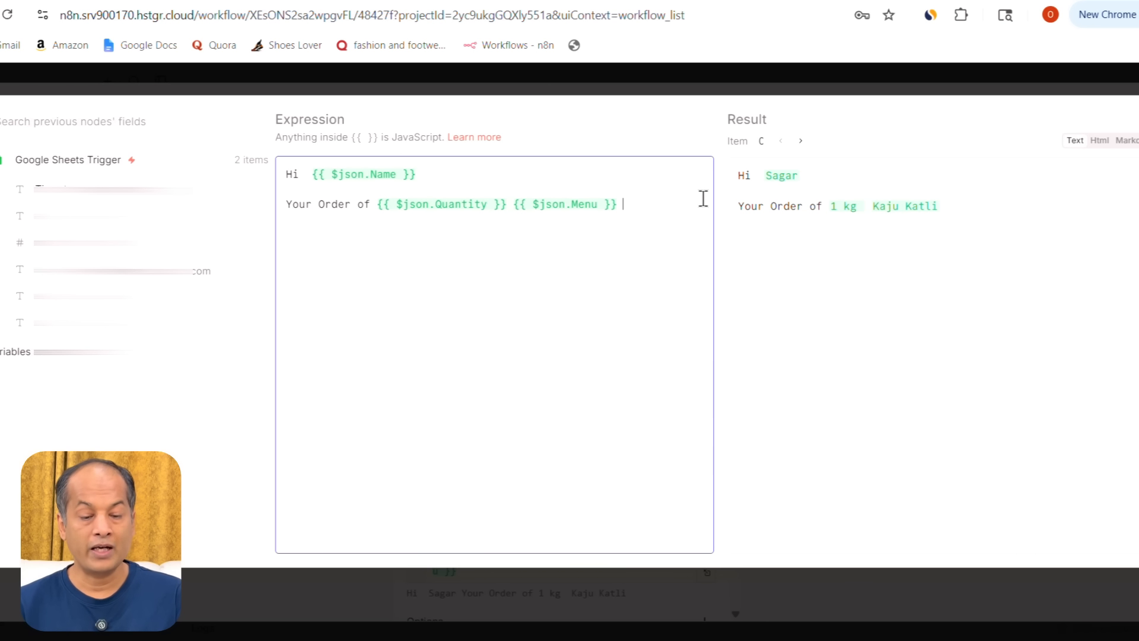
text(been )
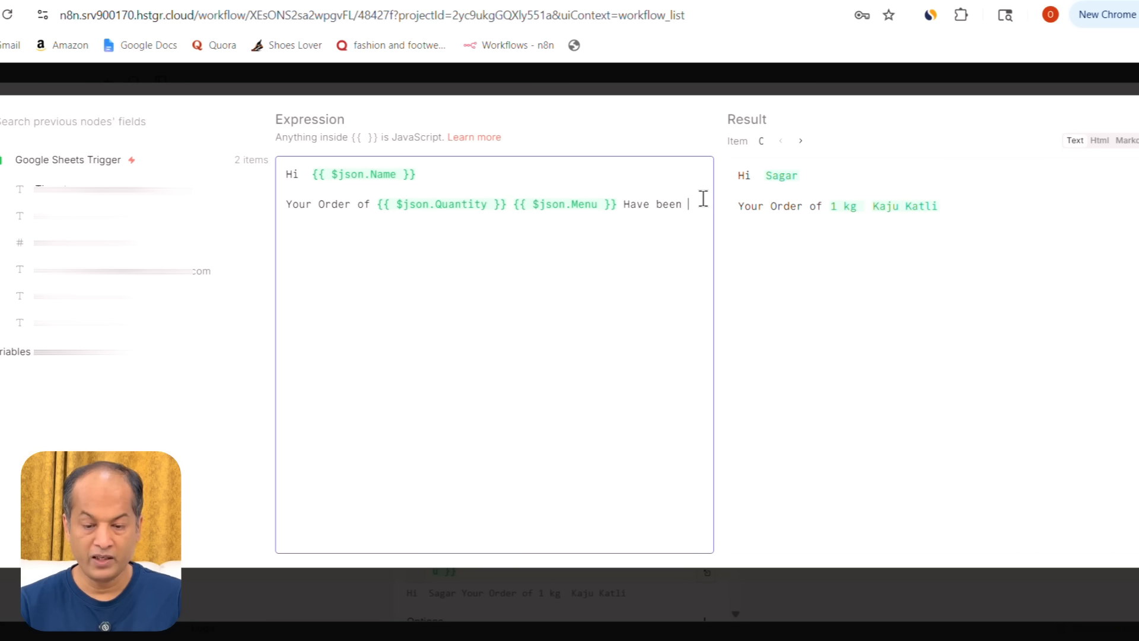
text(Received)
key(Return)
key(Return)
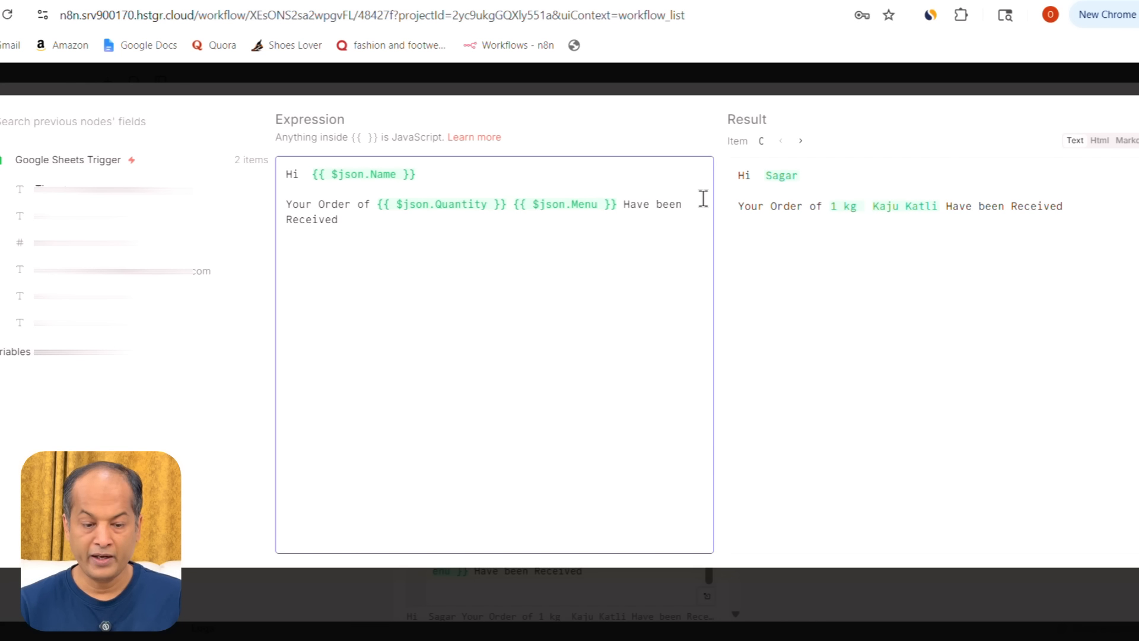
- End the message with the sign-off "Thanks" and "Team Pavan Mithai" on separate lines, and close the expression editor
text(Thanks)
key(Return)
text(Team Pavan Mithai)
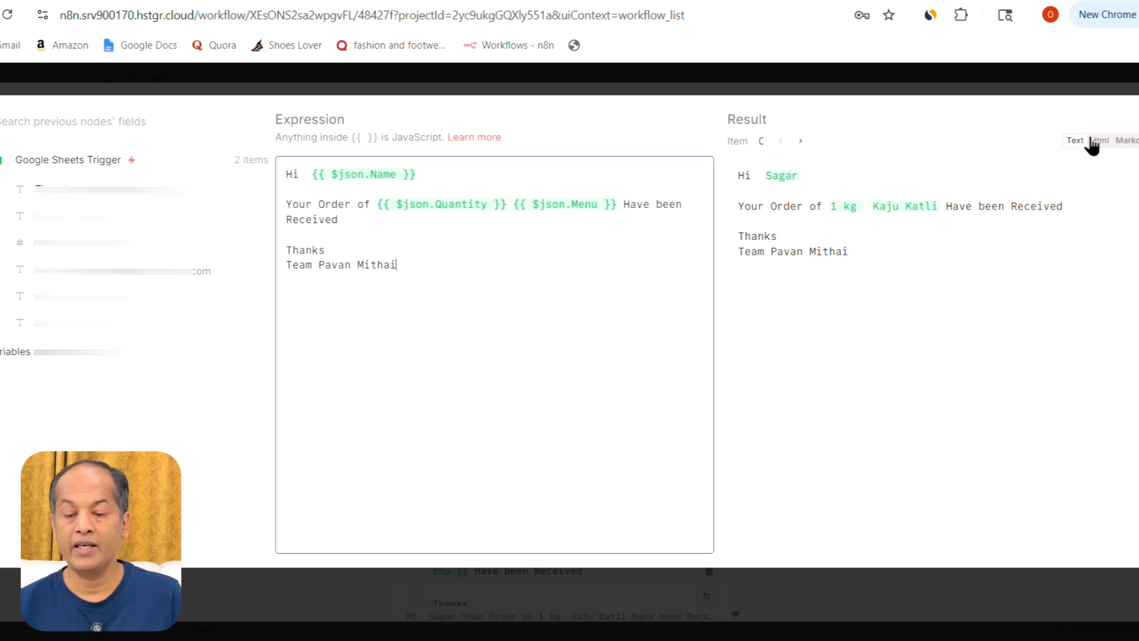
key(Escape)
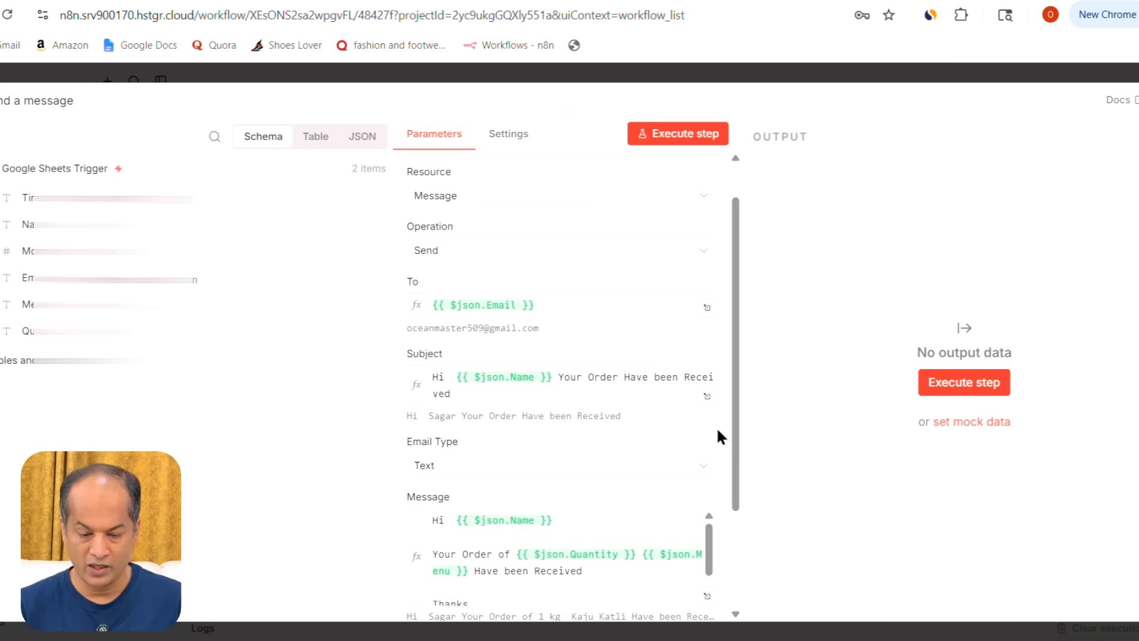
- Execute the Gmail step, check the order confirmation email in the Gmail inbox, and return to the n8n workflow
scroll(718, 432, down, 3)
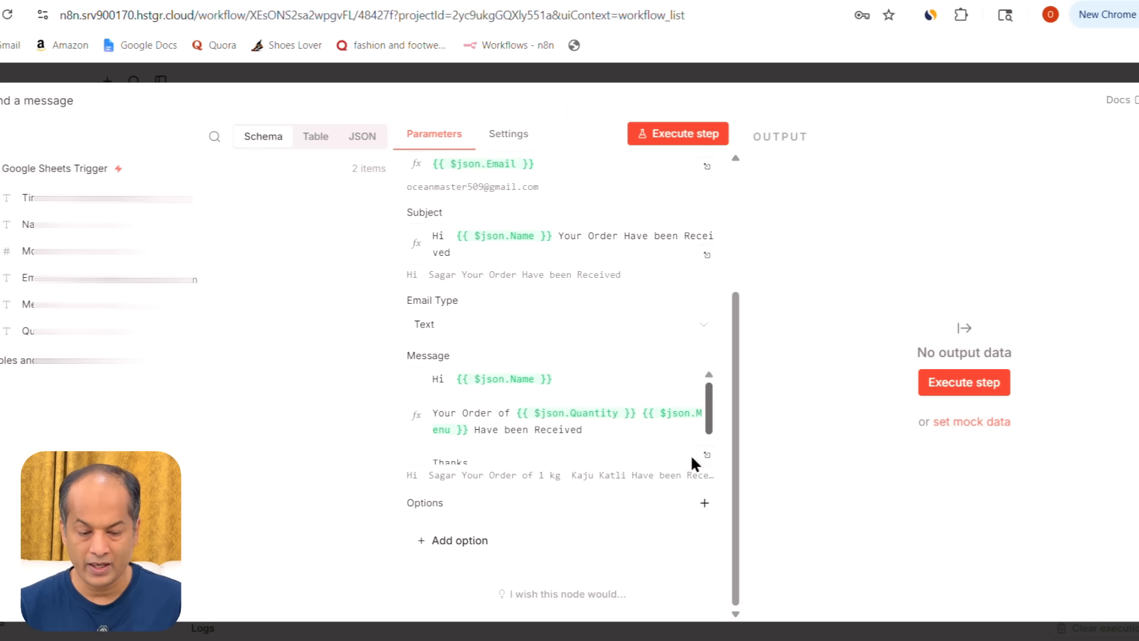
click(962, 392)
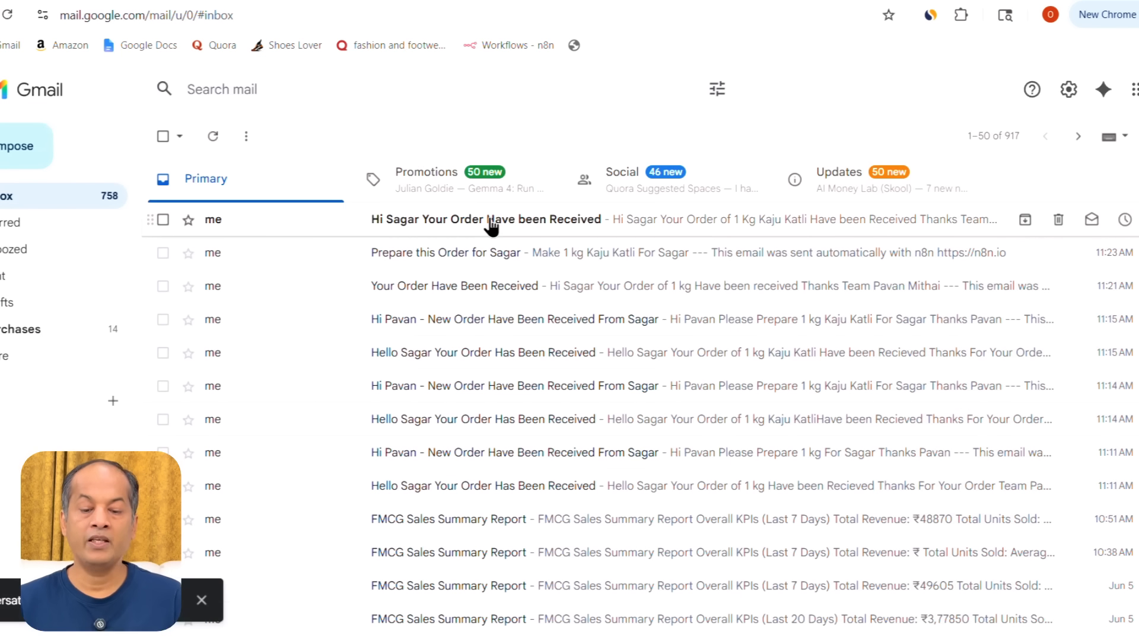
click(491, 223)
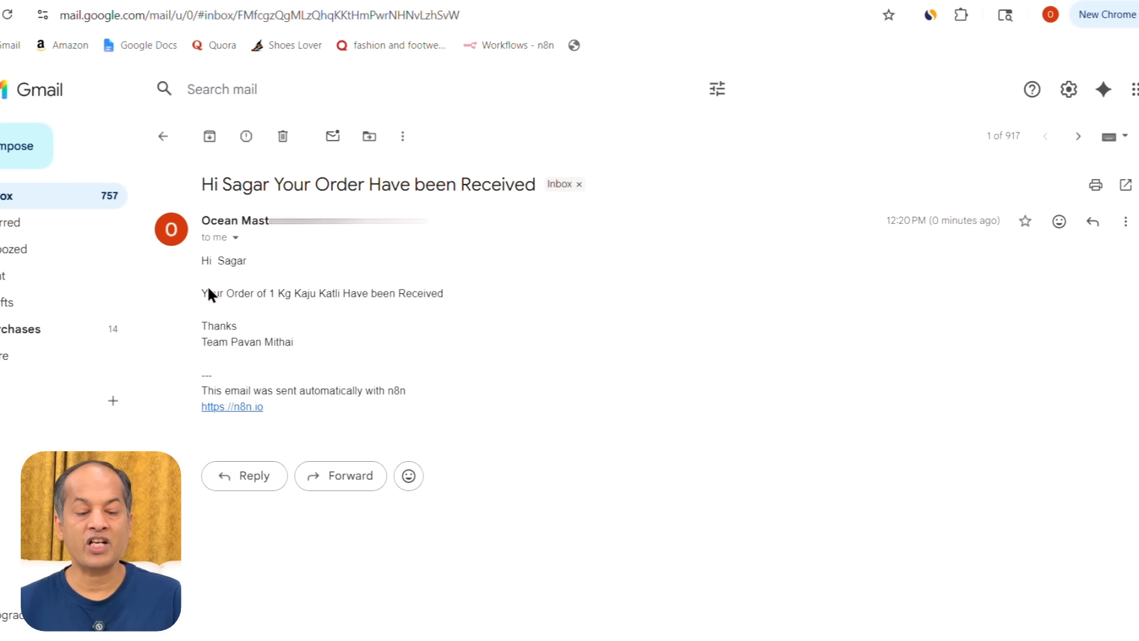
click(3, 195)
click(1, 1)
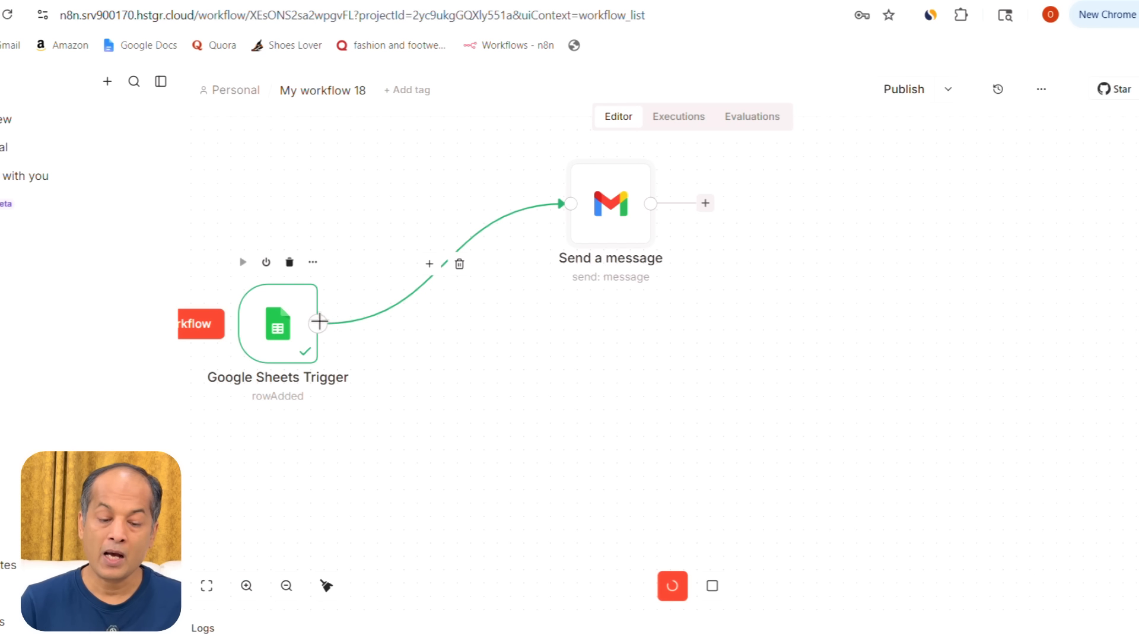
- Branch a second Gmail node with the Send a message action from the Google Sheets Trigger's output
drag(318, 323, 610, 428)
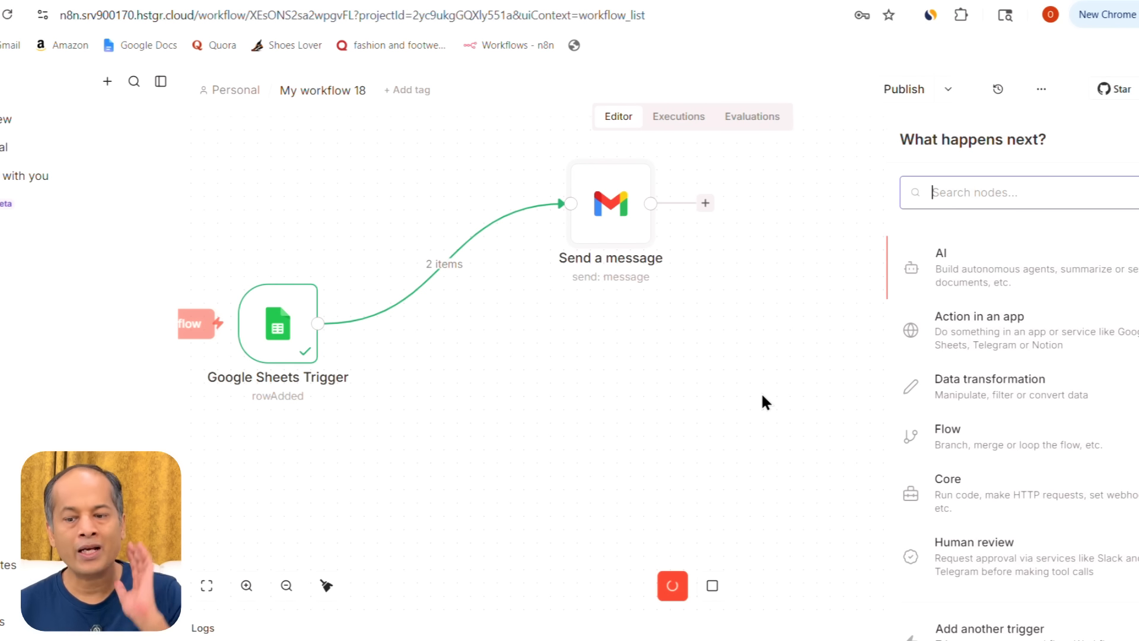
text(gmasi)
key(BackSpace)
key(BackSpace)
key(BackSpace)
key(BackSpace)
key(BackSpace)
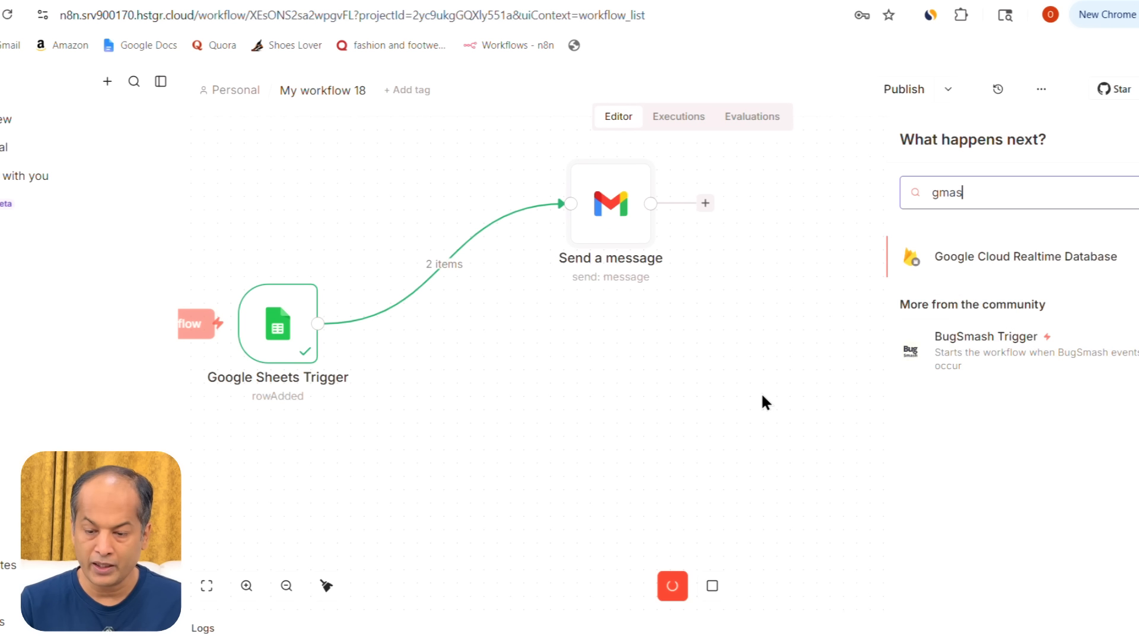
text(gms)
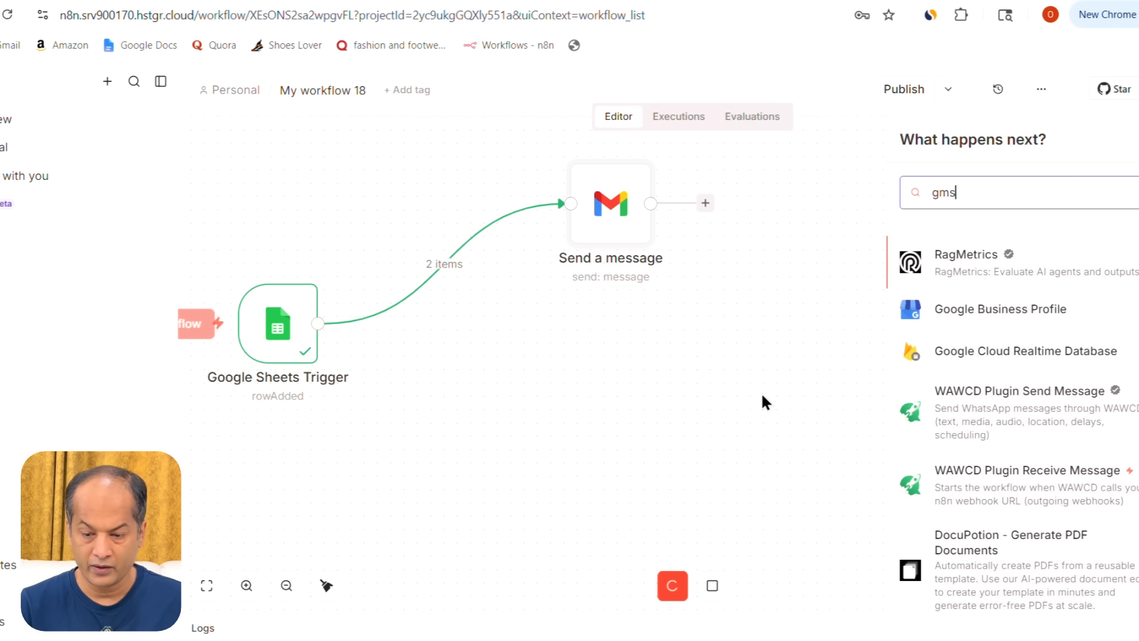
click(971, 558)
click(567, 217)
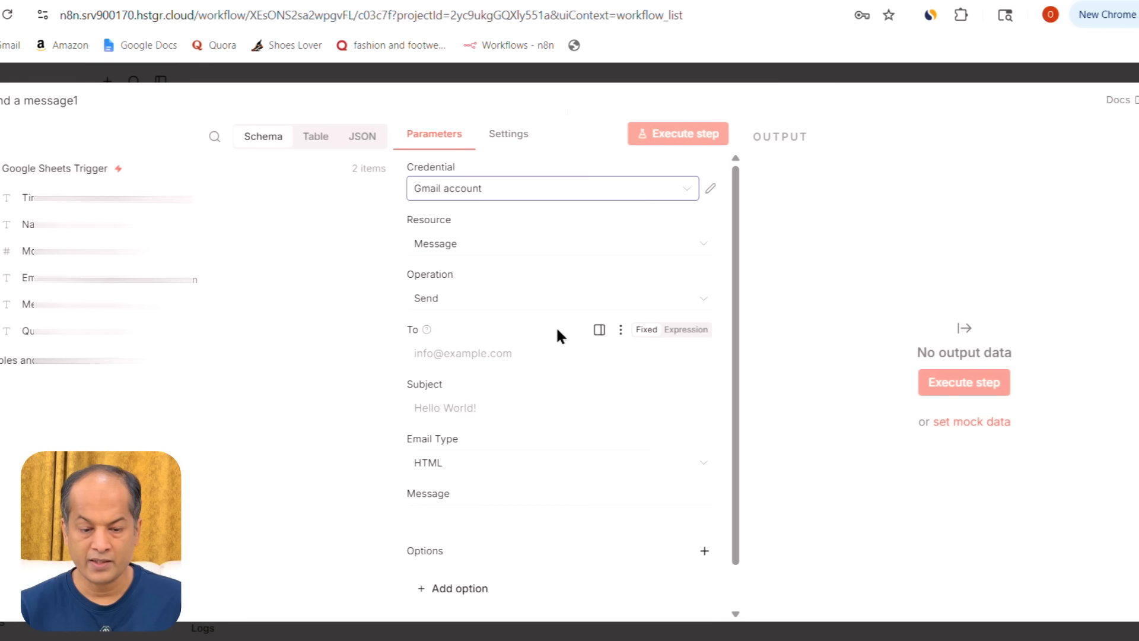
- Enter the recipient's email address and set the subject to "New Oder from {{ $json.Name }}"
scroll(555, 384, down, 1)
click(503, 338)
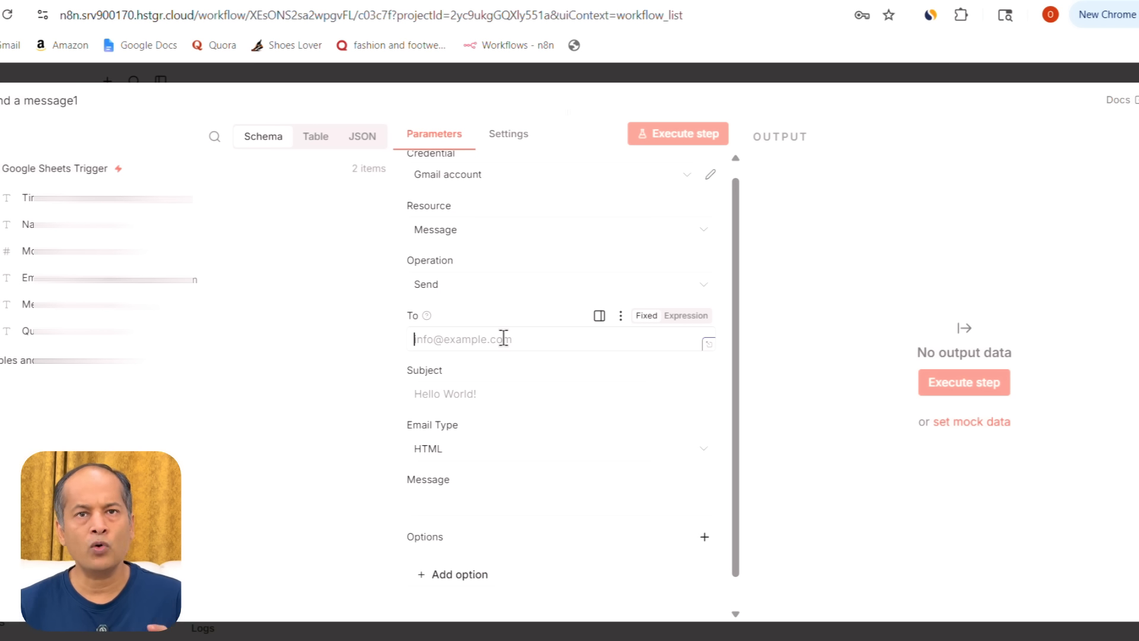
click(591, 390)
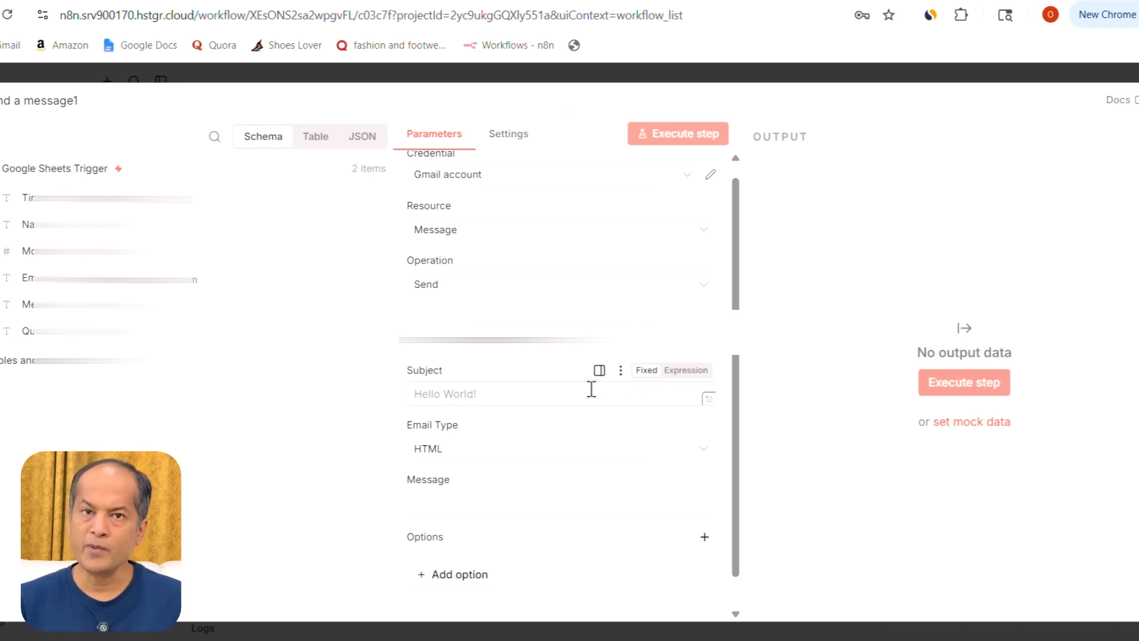
text(New Oder from)
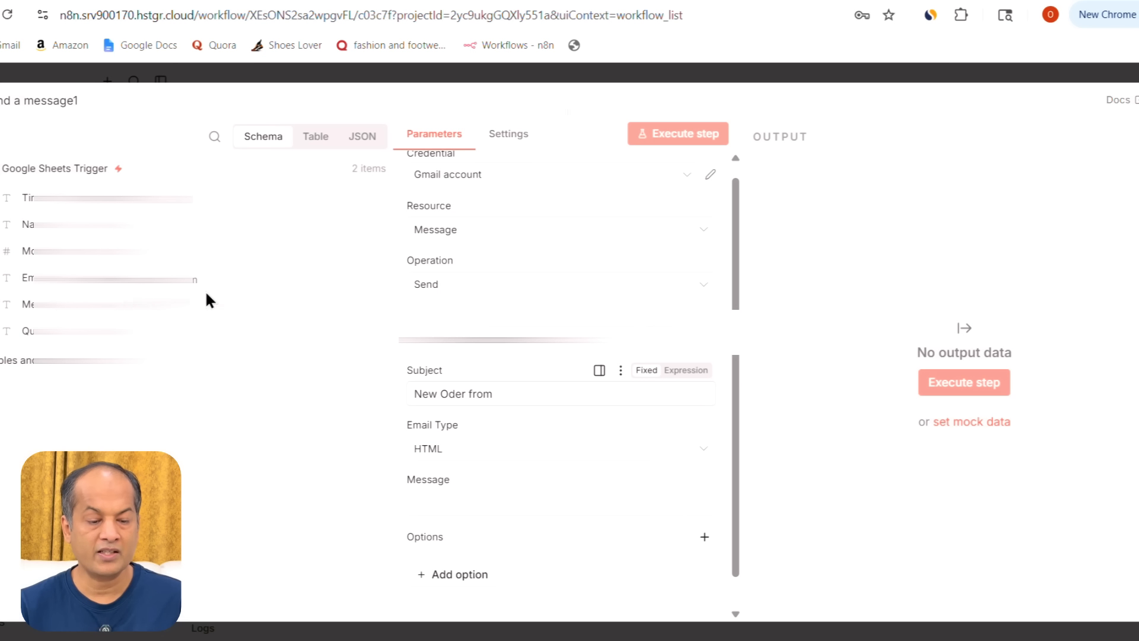
drag(31, 230, 606, 404)
- Set the email type to Text and begin the message with "Make {{ $json.Quantity }} {{ $json.Menu }}"
click(451, 465)
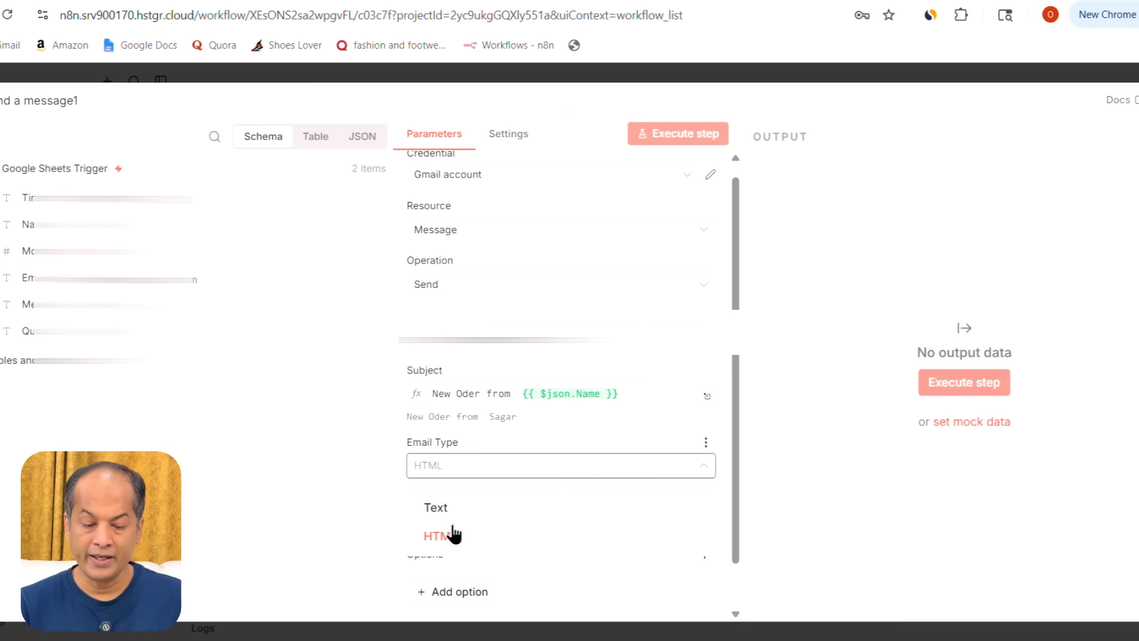
click(451, 521)
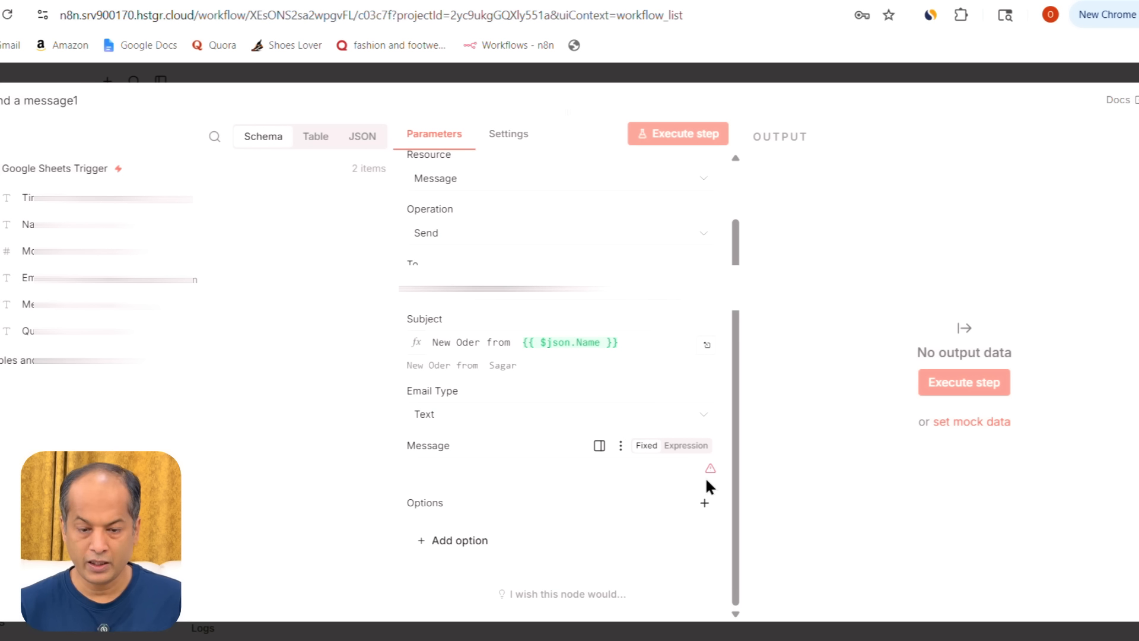
click(573, 474)
text(Make)
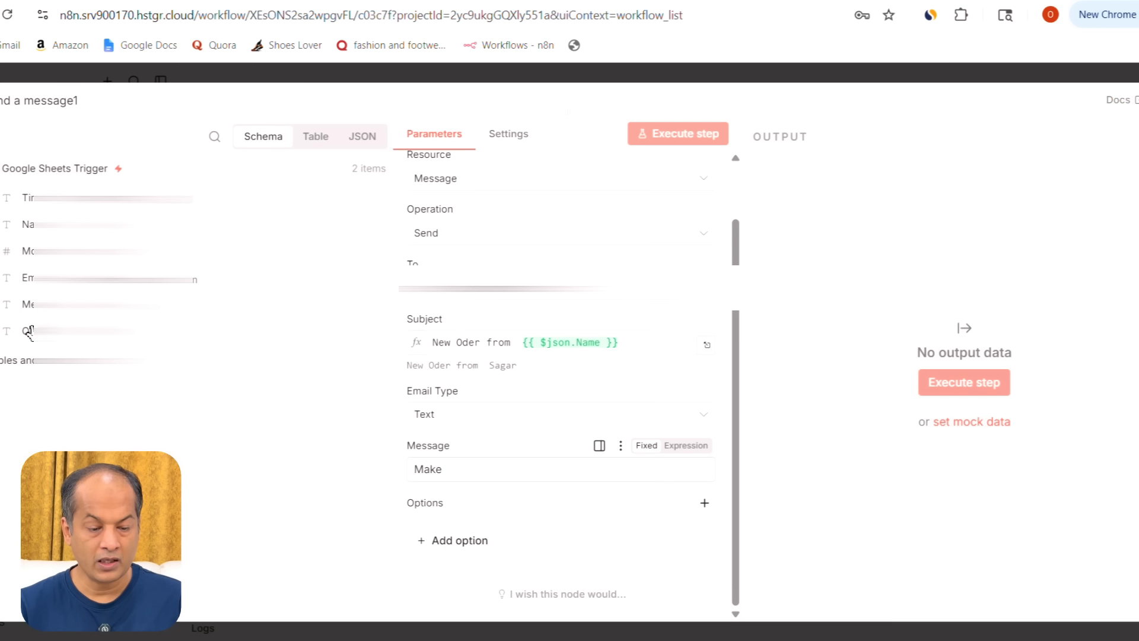
drag(27, 331, 496, 466)
key(ctrl+z)
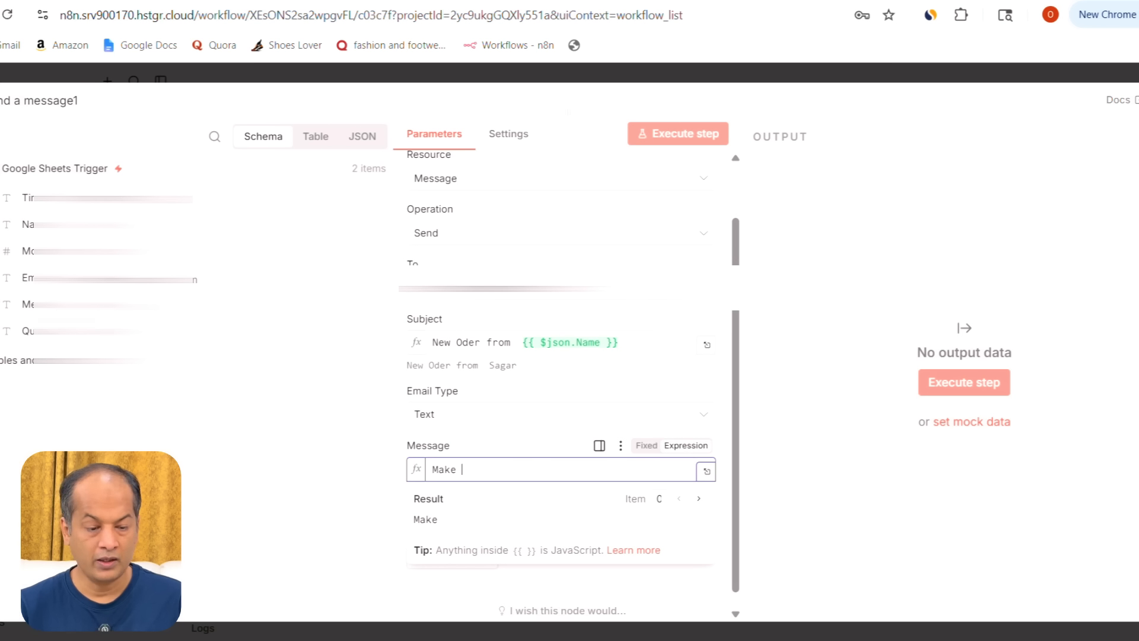
drag(28, 331, 518, 467)
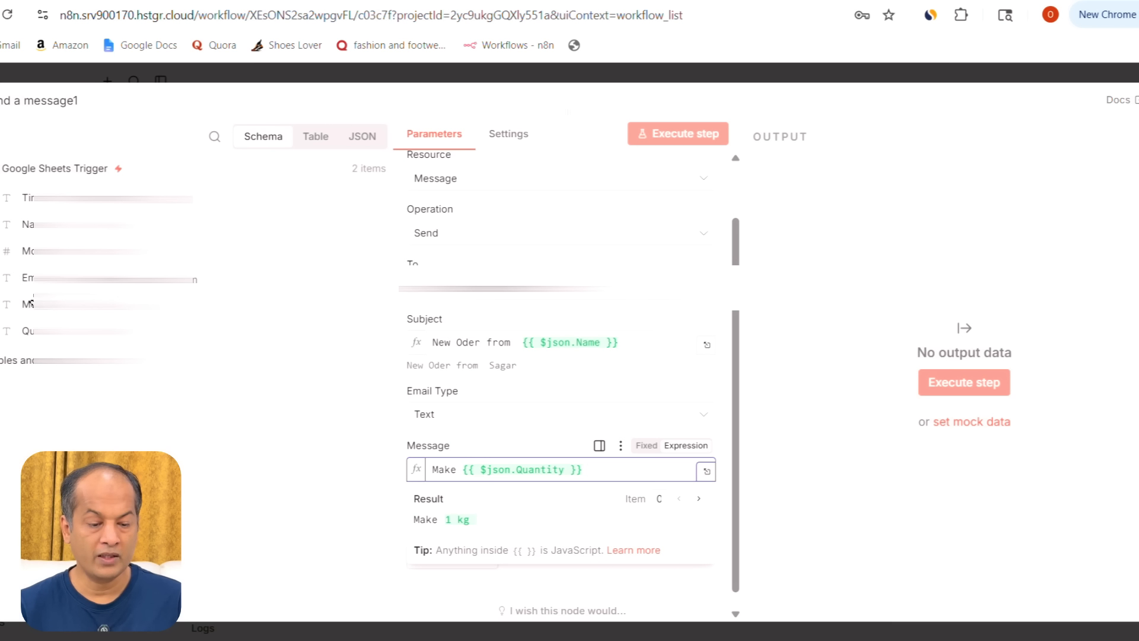
drag(32, 304, 656, 469)
- Append "for {{ $json.Name }}" to the message in the expanded expression editor and close the editor
click(707, 470)
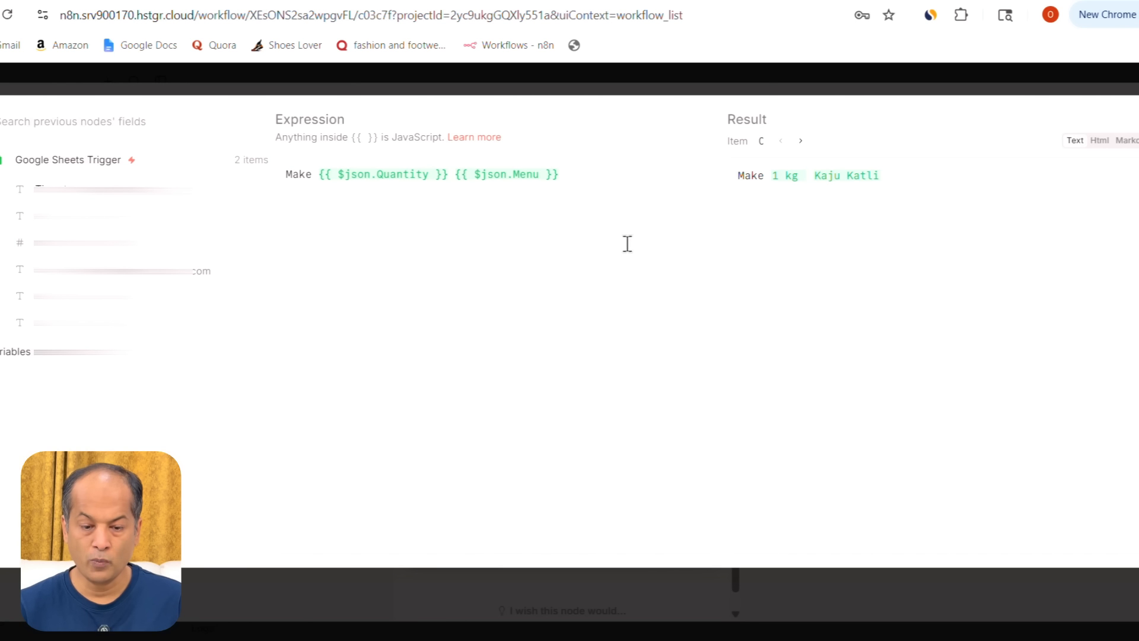
click(633, 170)
text(for)
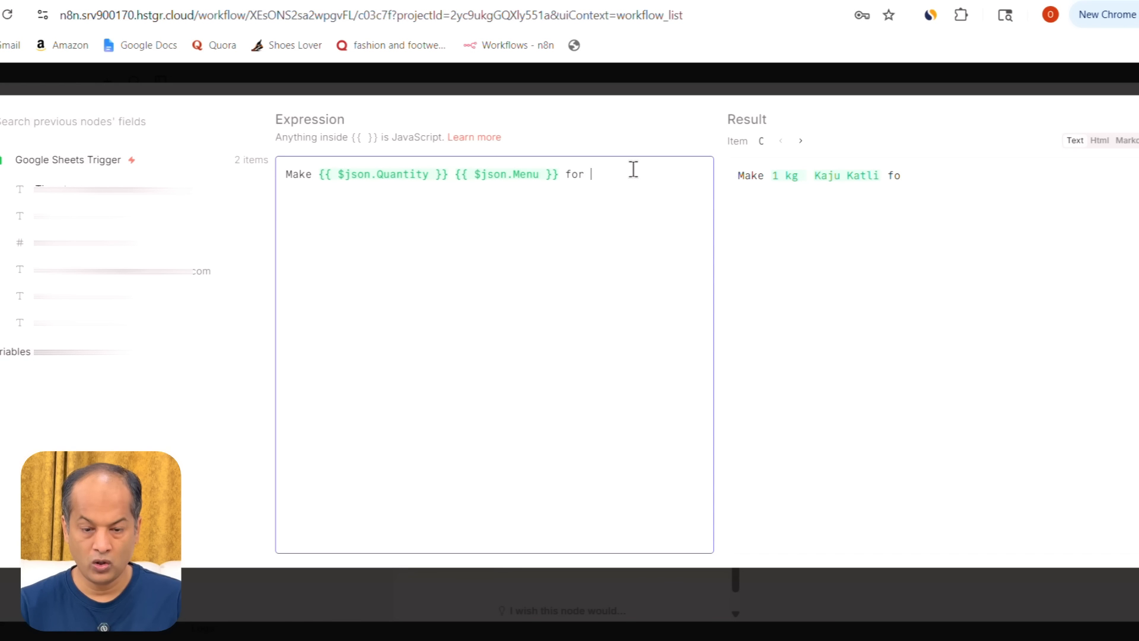
drag(59, 216, 651, 185)
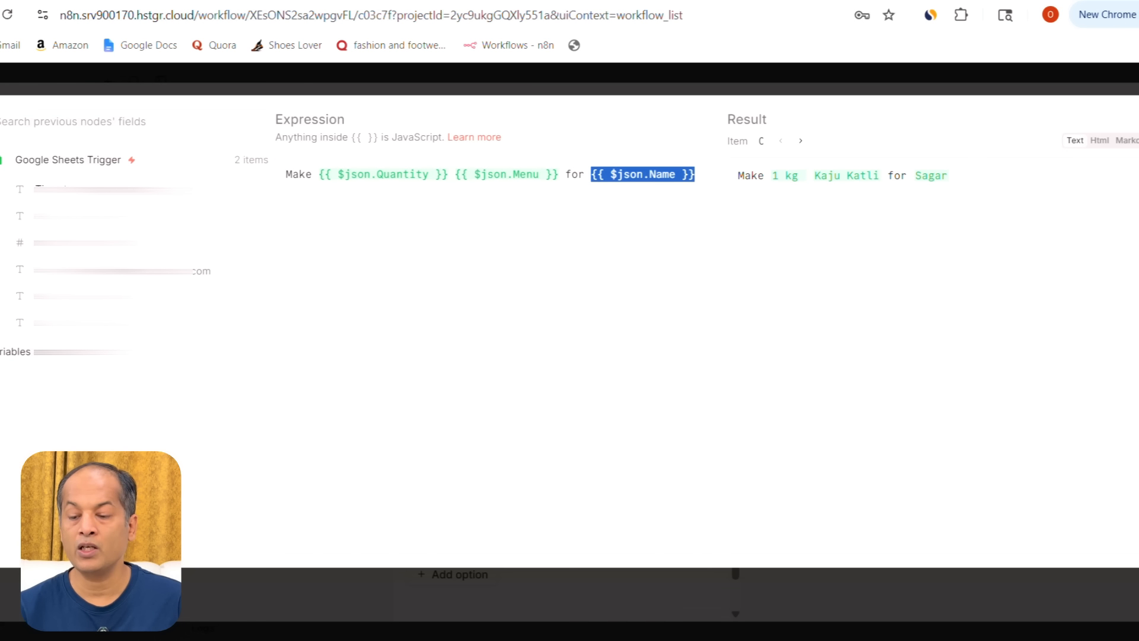
click(1136, 113)
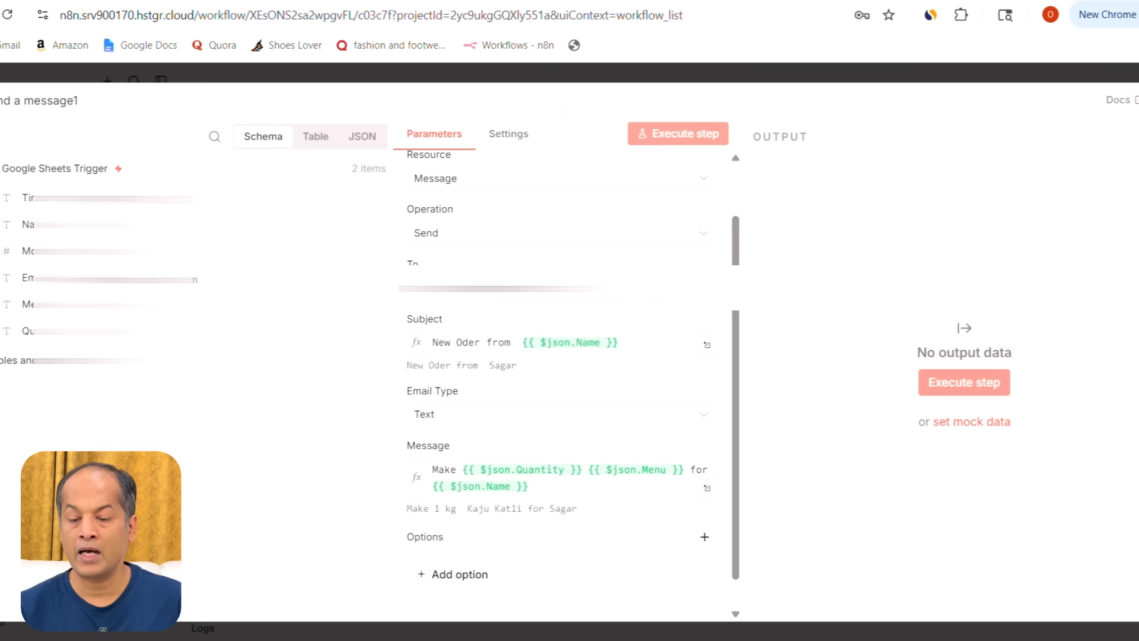
- Execute the second Gmail step, read the new order email in the Gmail inbox, and return to the n8n workflow canvas
click(964, 383)
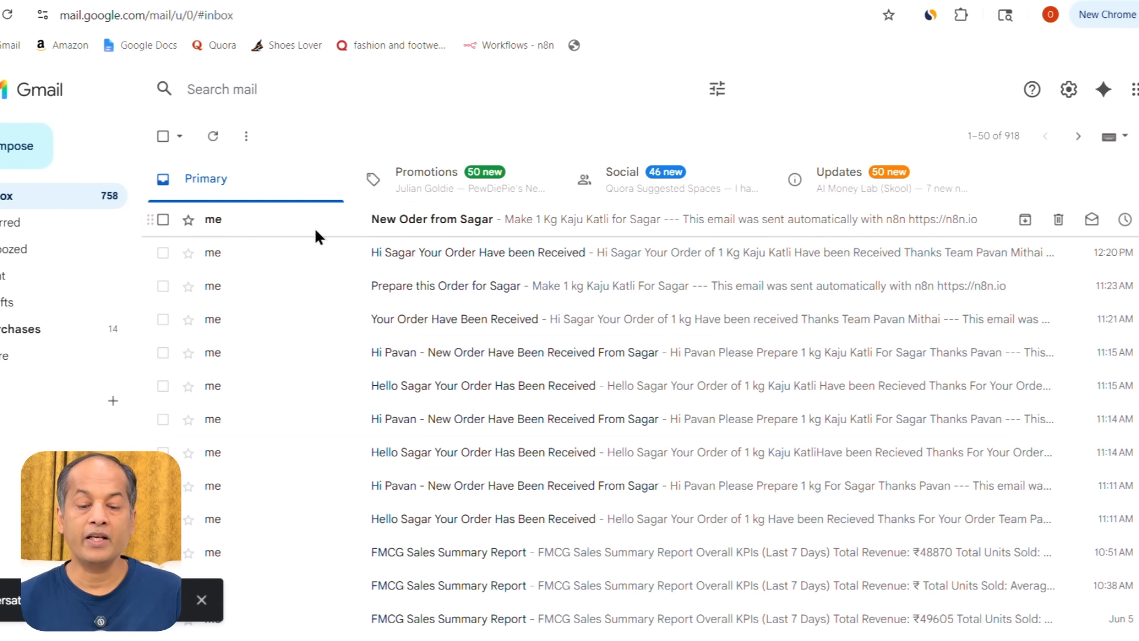
click(315, 232)
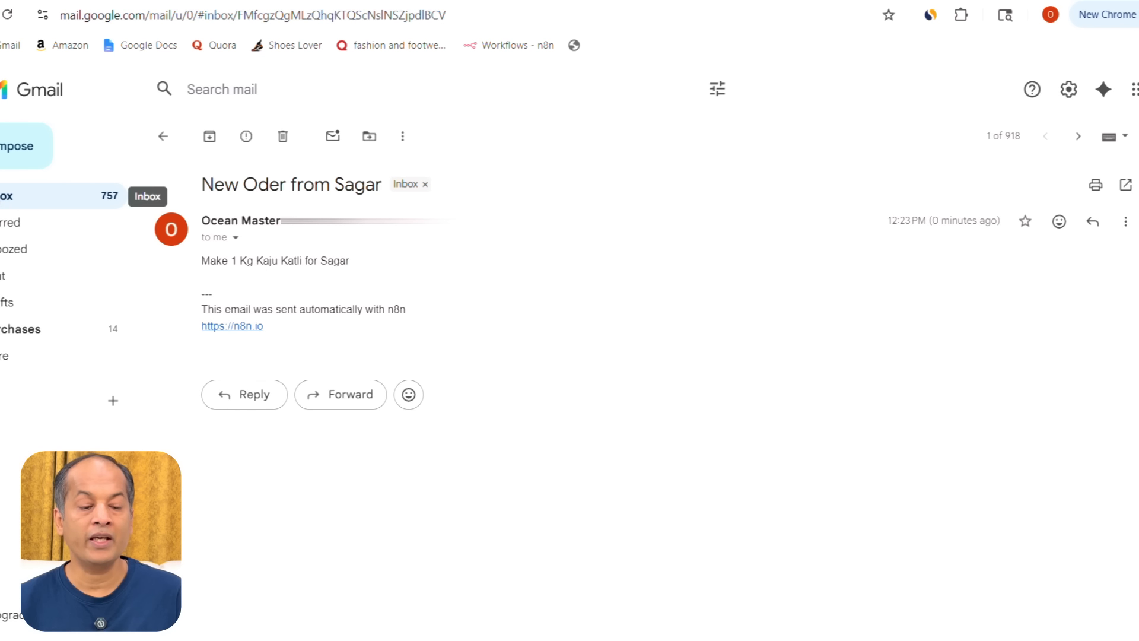
click(116, 195)
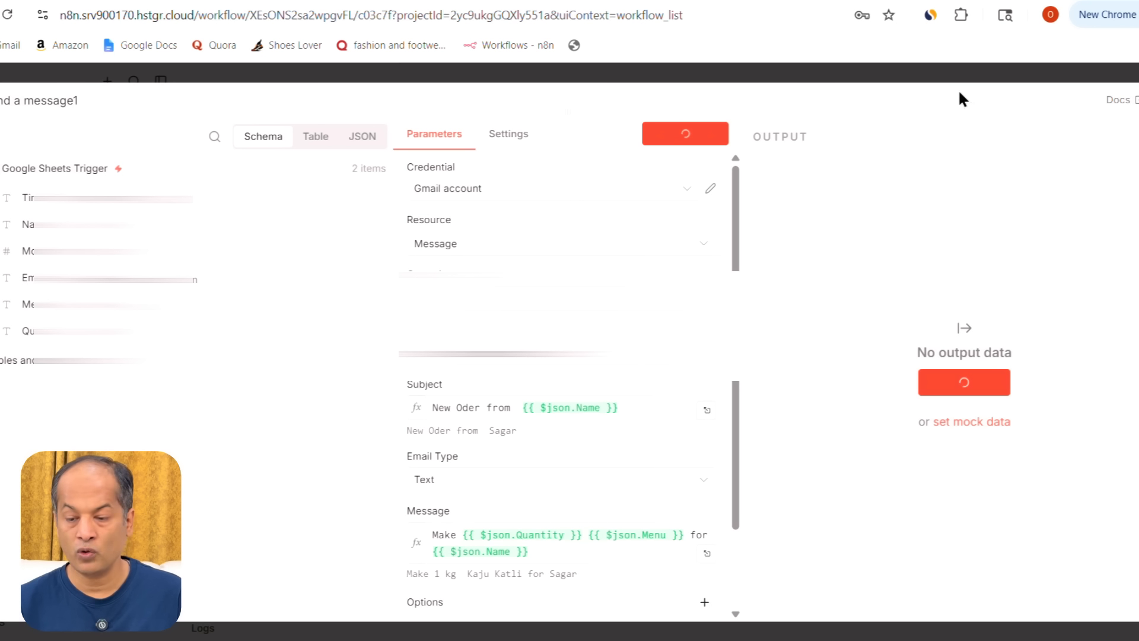
key(Escape)
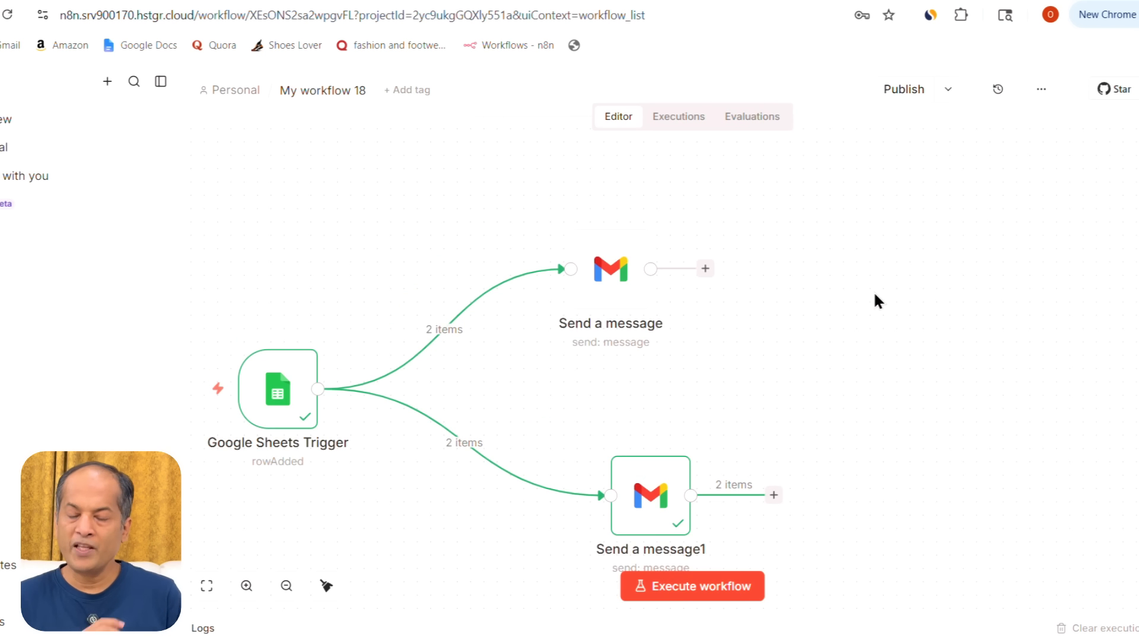